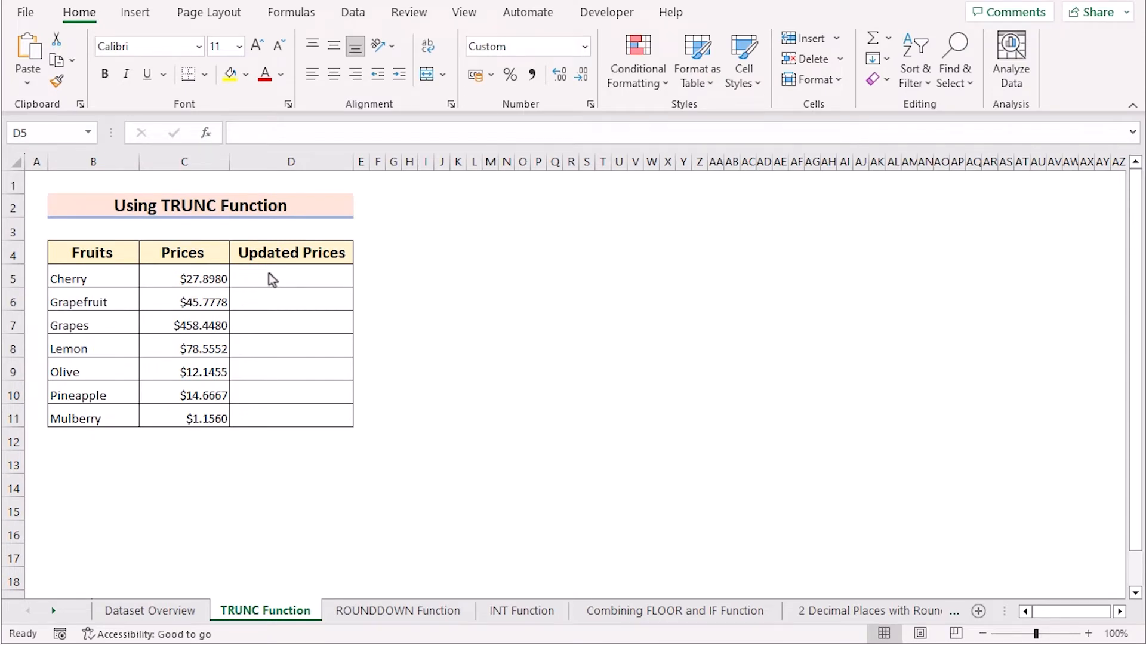
Enter the formula =TRUNC(C5,2) in cell D5 on the TRUNC Function sheet
{"action": "double_click", "coordinate": [271, 277]}
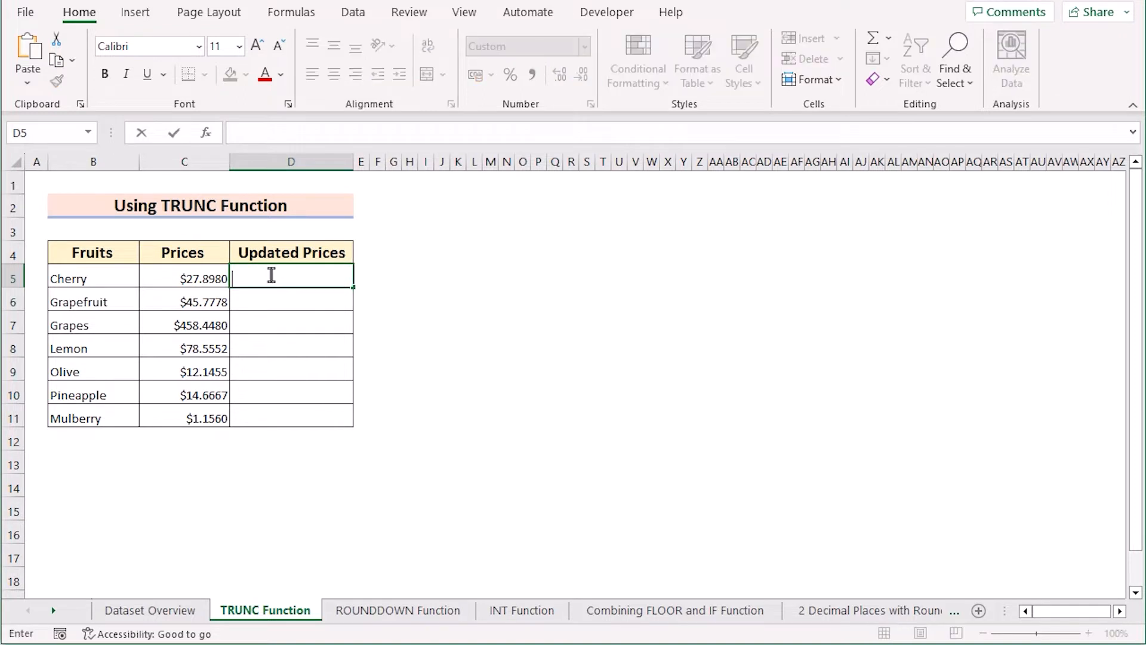
{"action": "type", "text": "="}
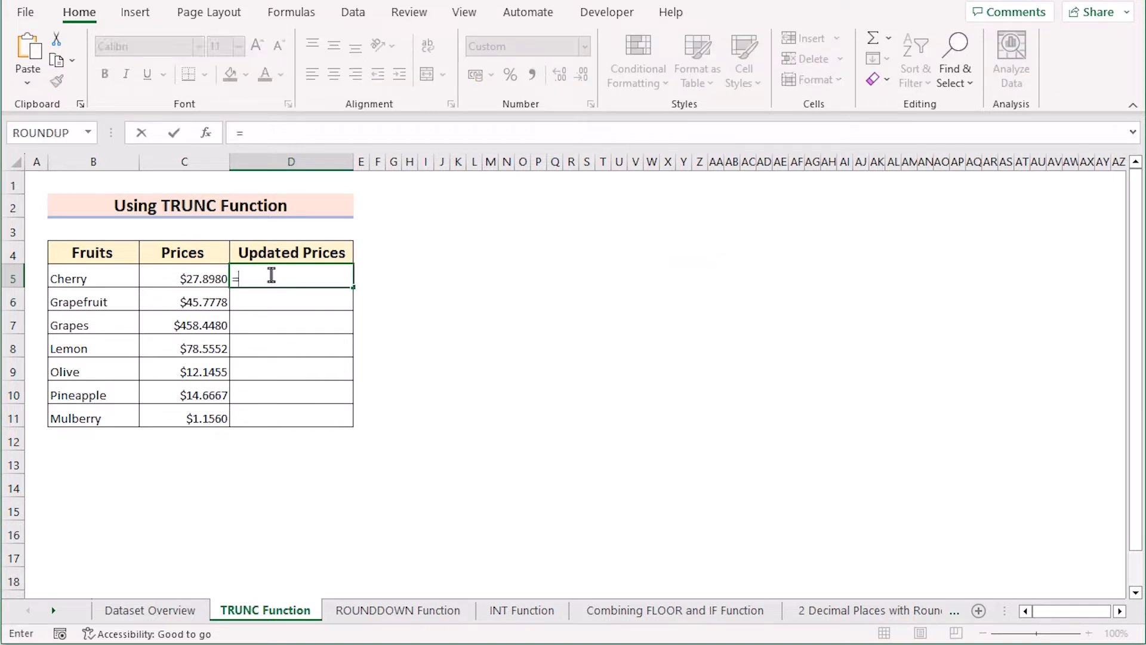
{"action": "type", "text": "TRUNC"}
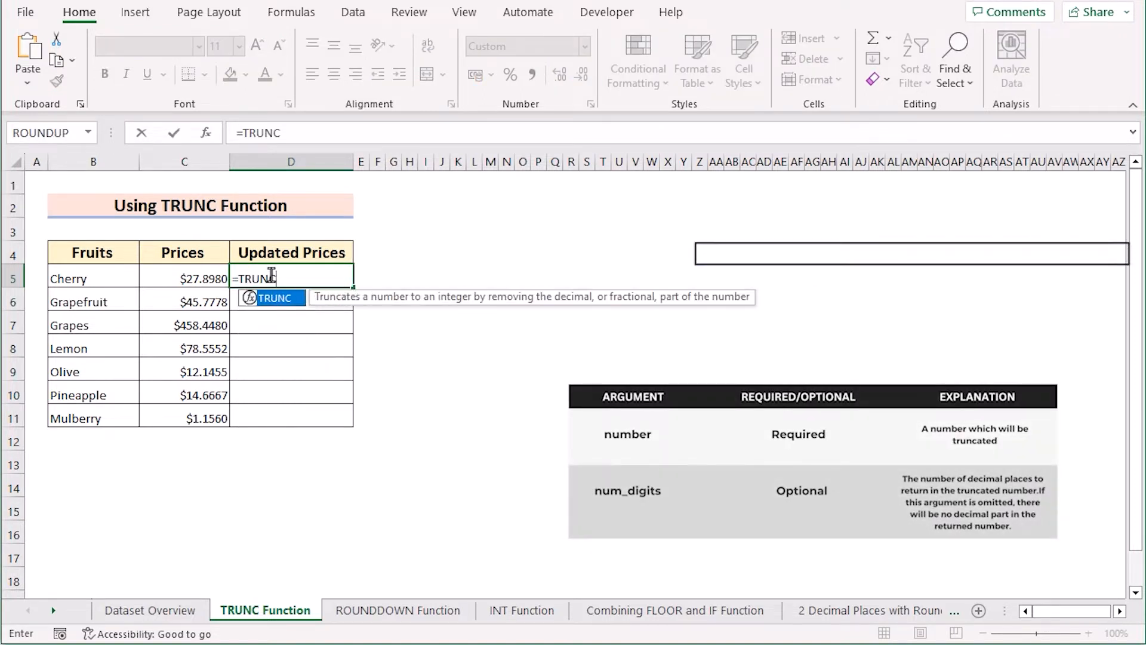
{"action": "type", "text": "("}
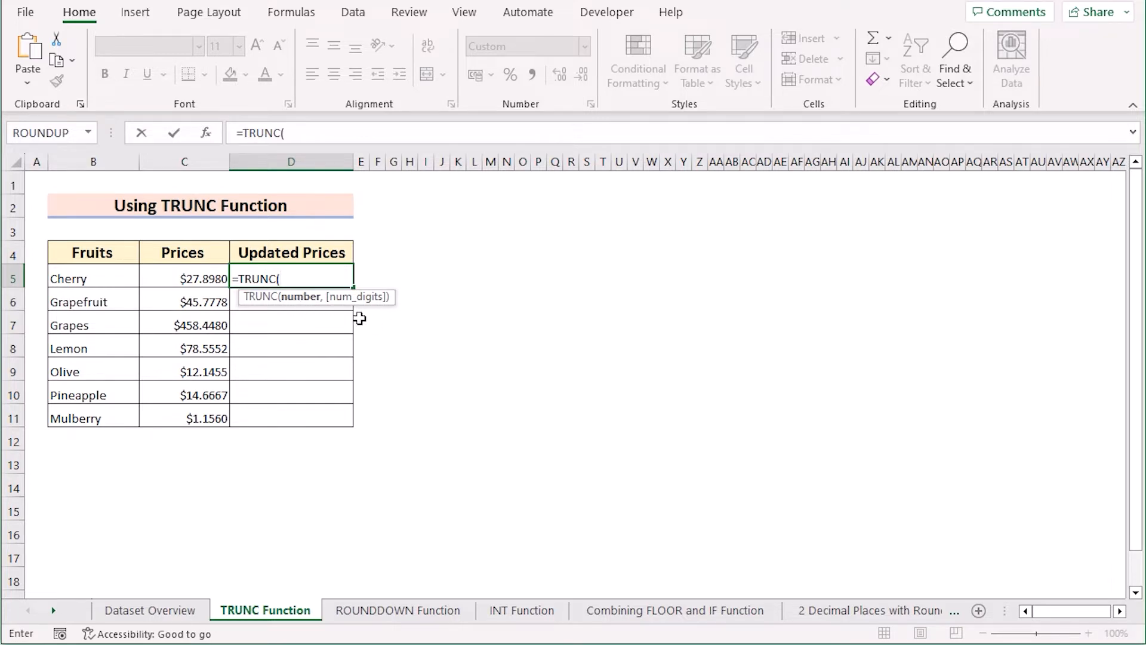
{"action": "left_click", "coordinate": [165, 278]}
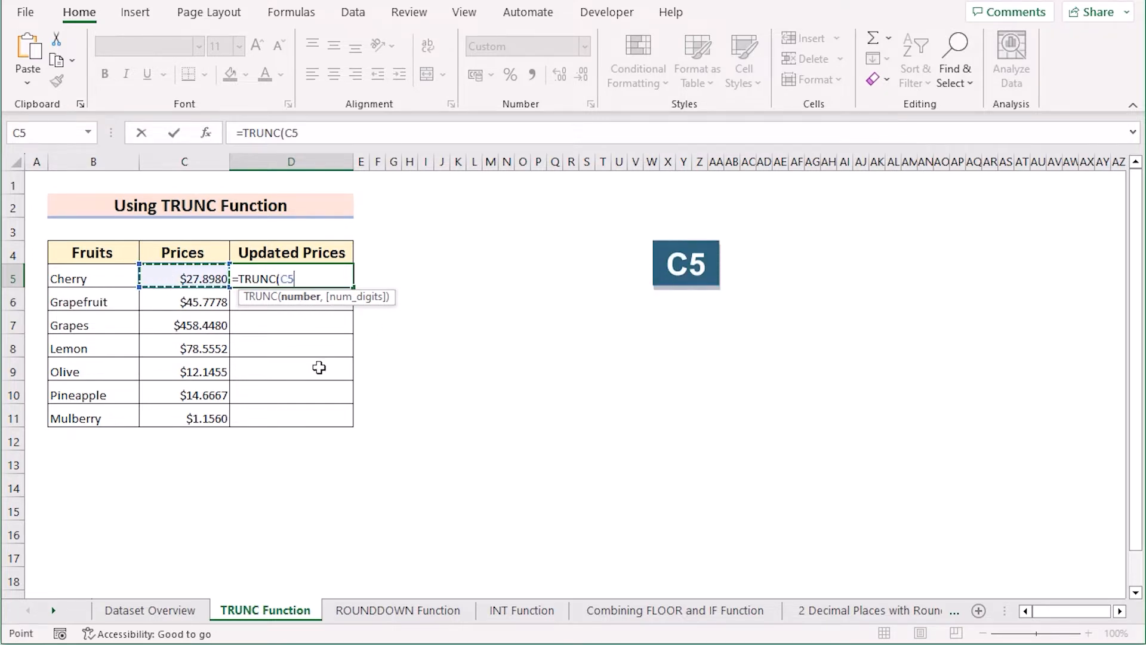
{"action": "type", "text": ","}
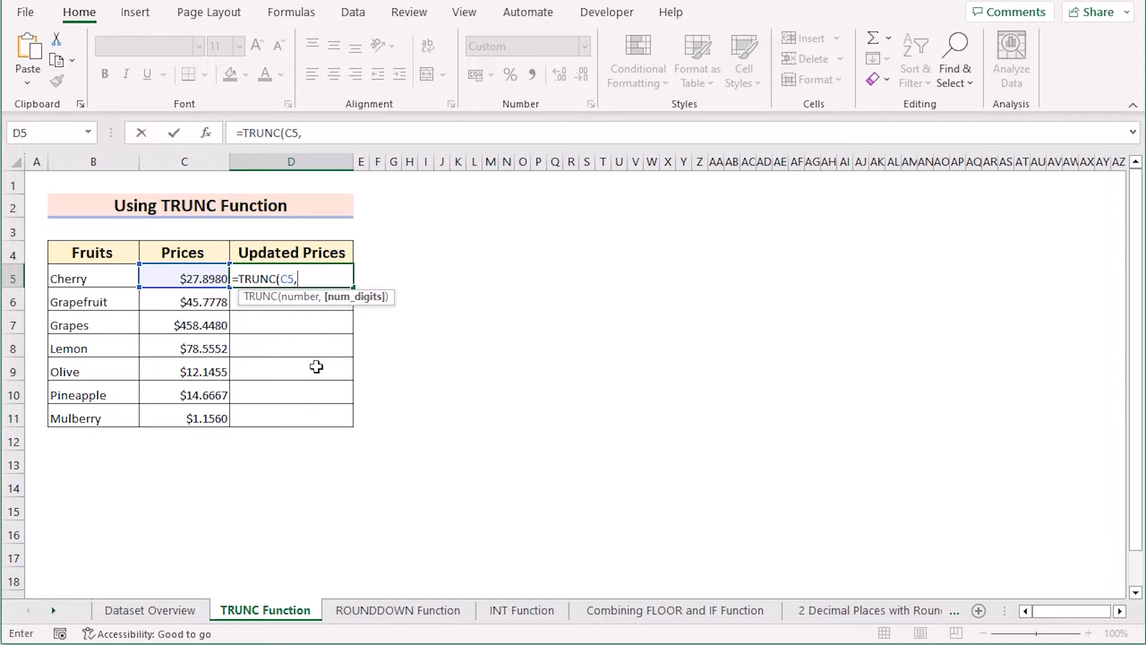
{"action": "type", "text": "2)"}
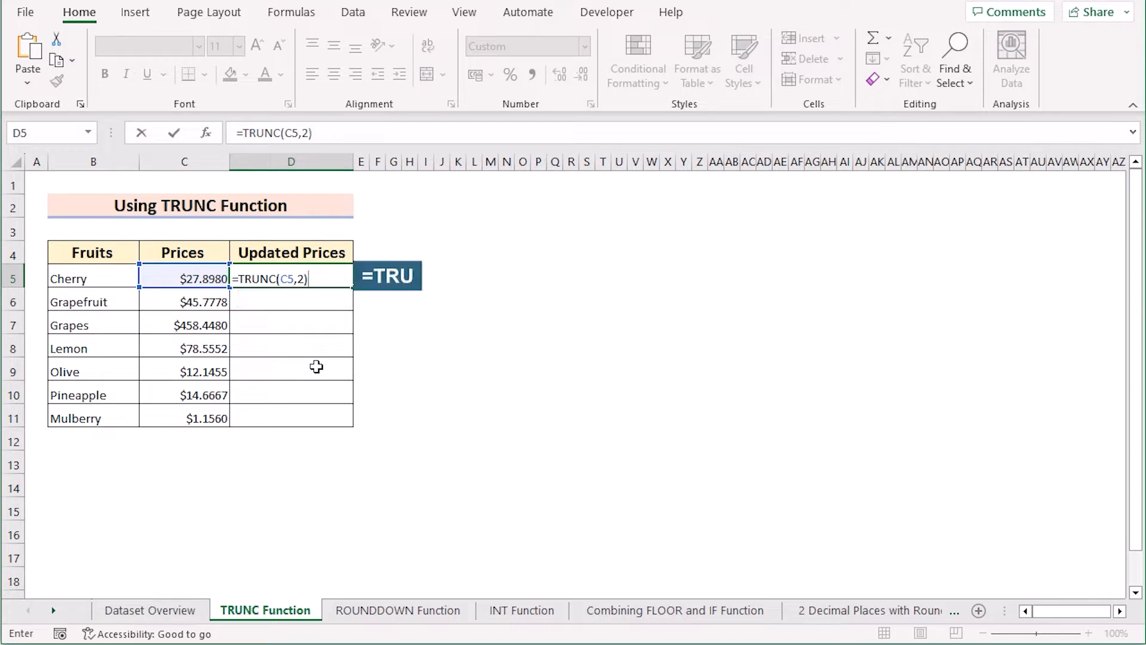
{"action": "key", "text": "Return"}
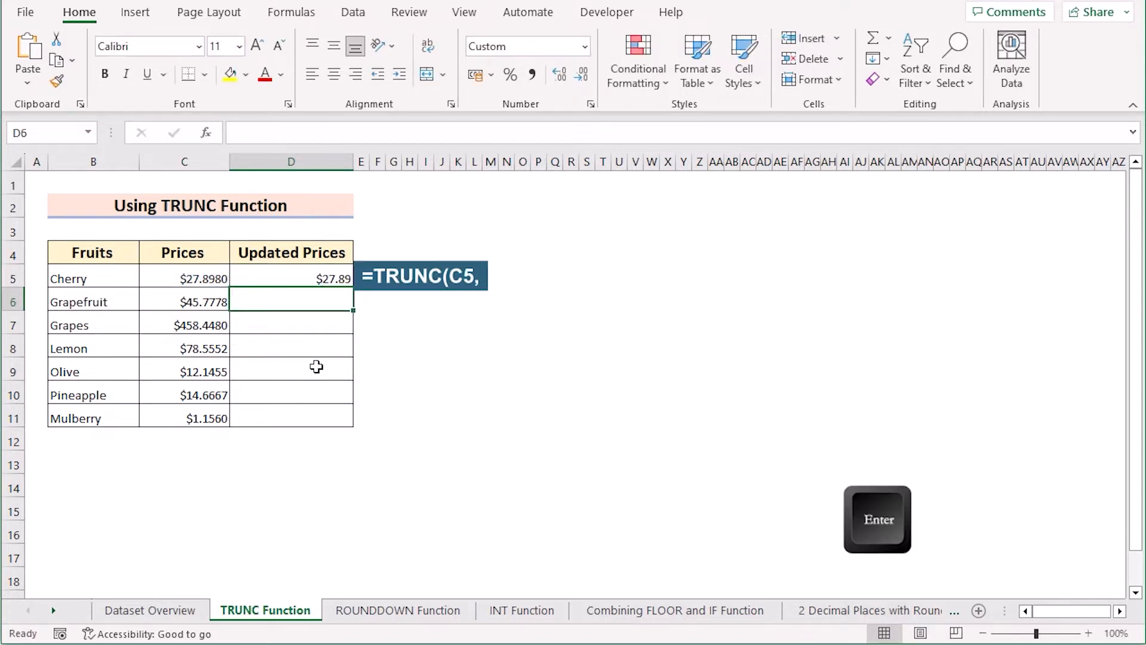
Copy the TRUNC formula from D5 down the Updated Prices column through D11
{"action": "left_click", "coordinate": [305, 275]}
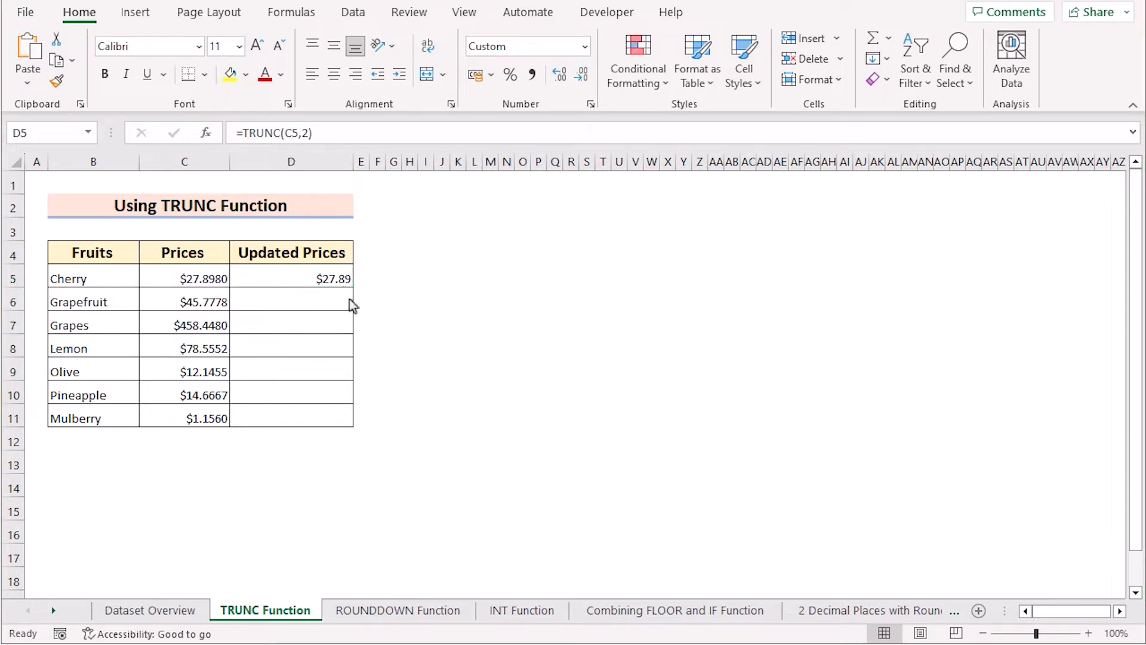
{"action": "left_click", "coordinate": [285, 278]}
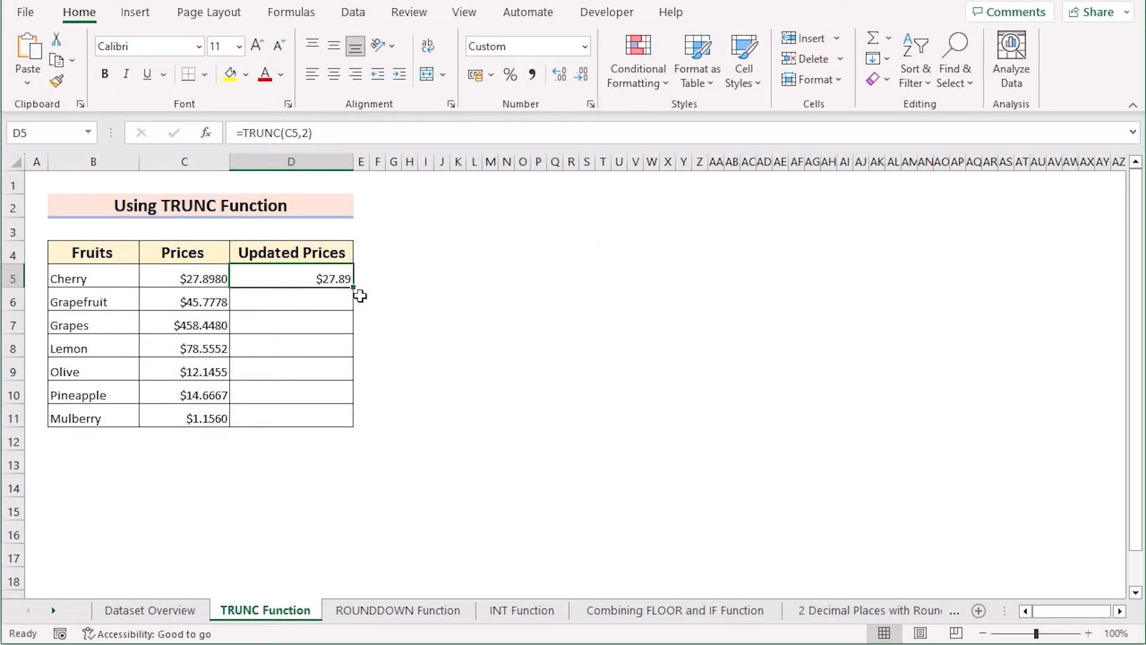
{"action": "left_click_drag", "start_coordinate": [355, 290], "coordinate": [353, 424]}
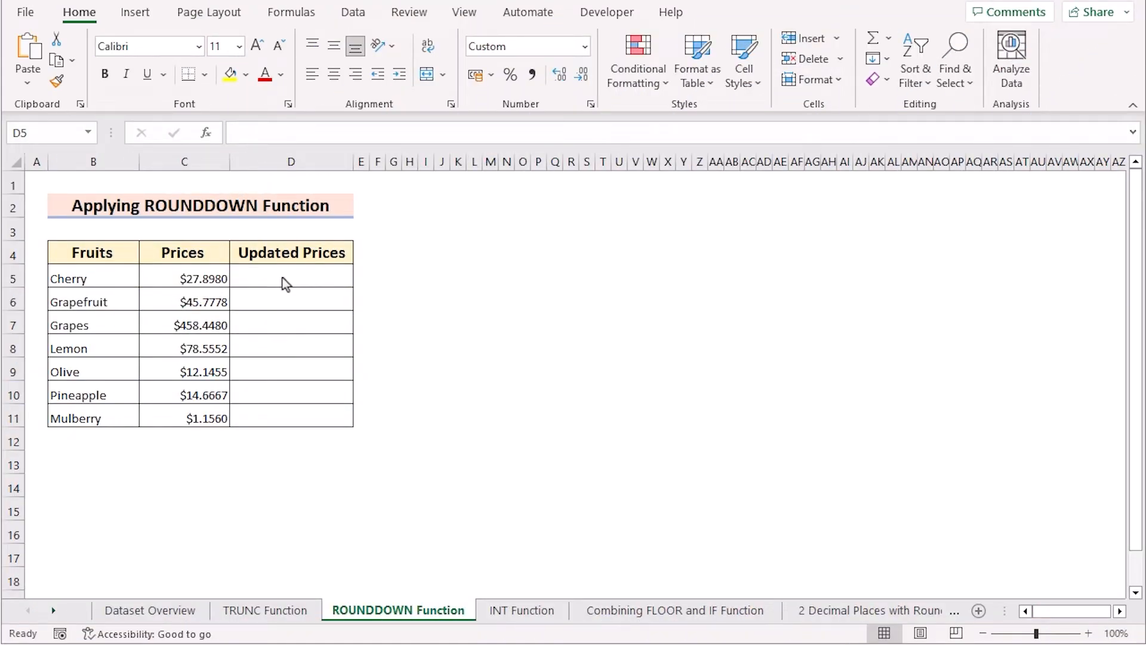
Enter =ROUNDDOWN(C5,2) in D5 of the ROUNDDOWN Function sheet and fill the formula down through D11
{"action": "double_click", "coordinate": [250, 274]}
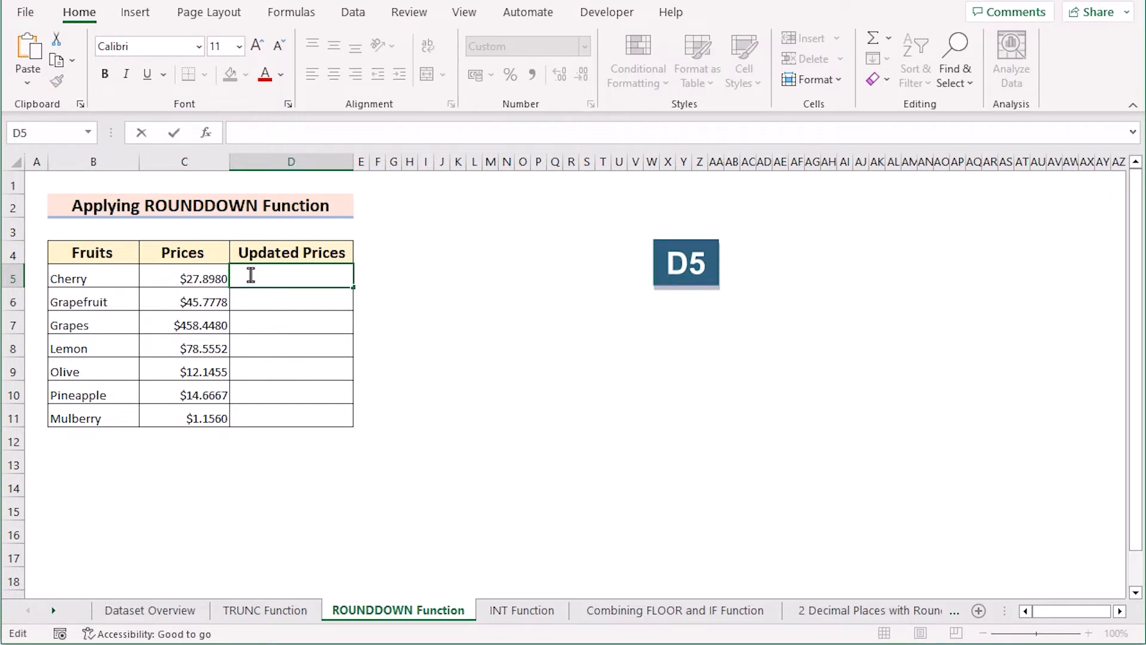
{"action": "type", "text": "=ROUNDD"}
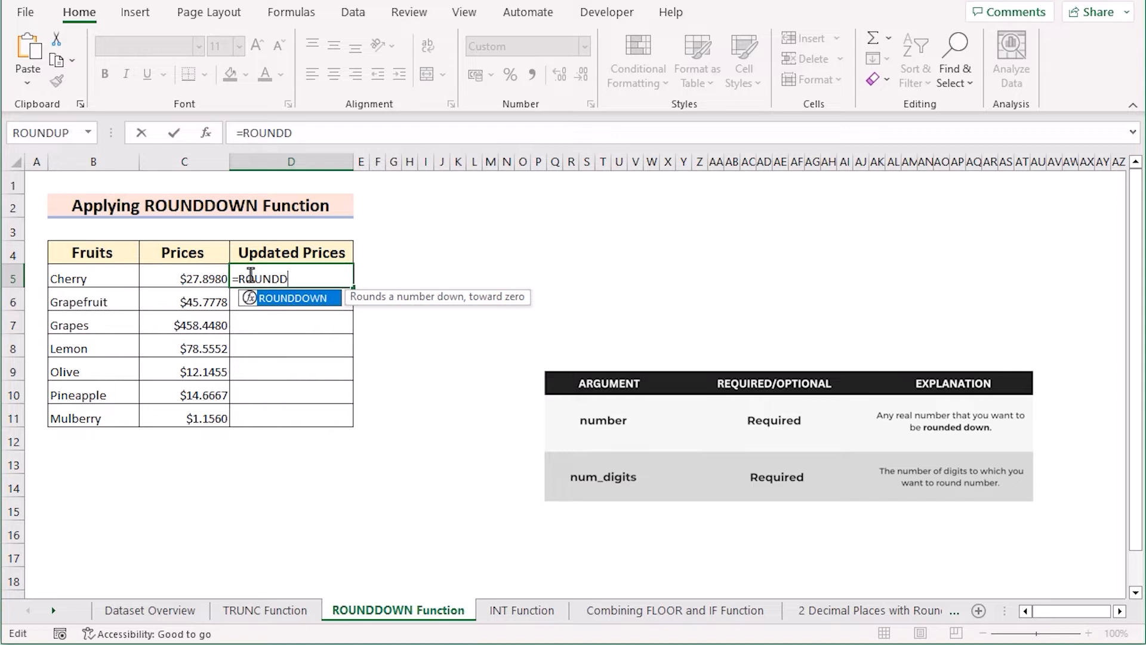
{"action": "double_click", "coordinate": [316, 298]}
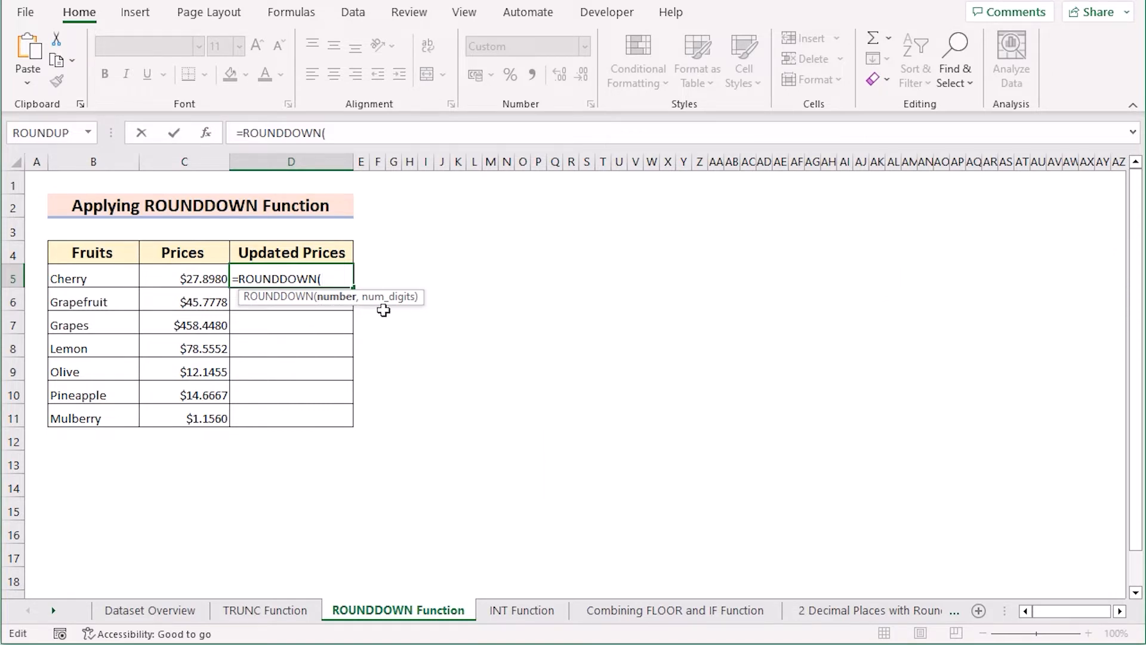
{"action": "left_click", "coordinate": [167, 275]}
{"action": "type", "text": ","}
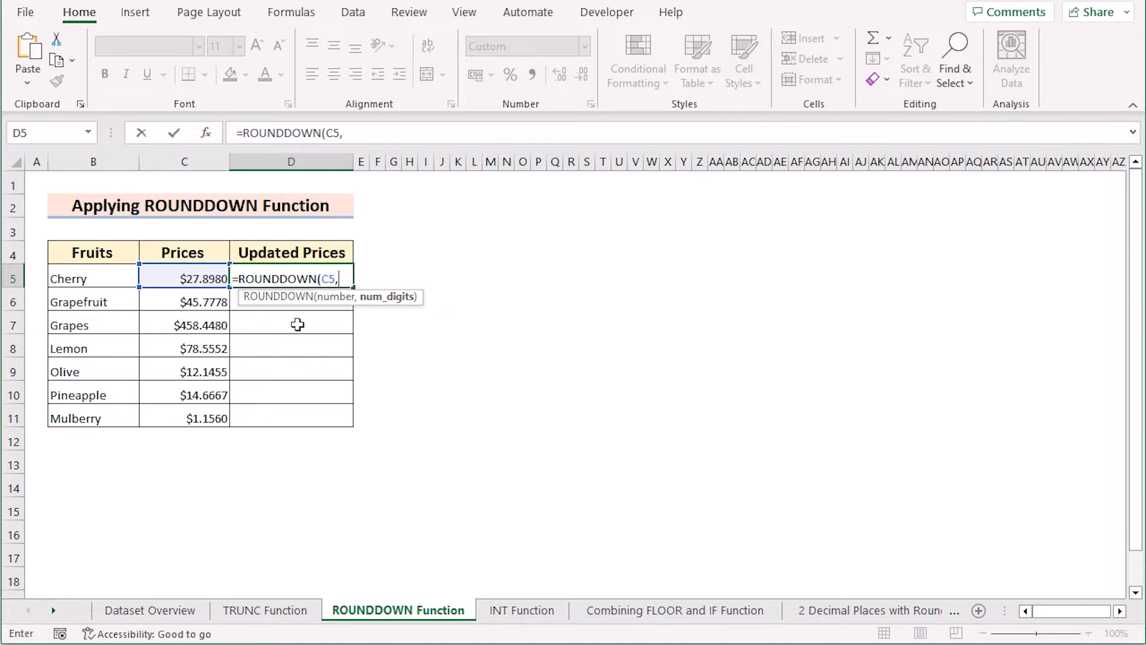
{"action": "type", "text": "2)"}
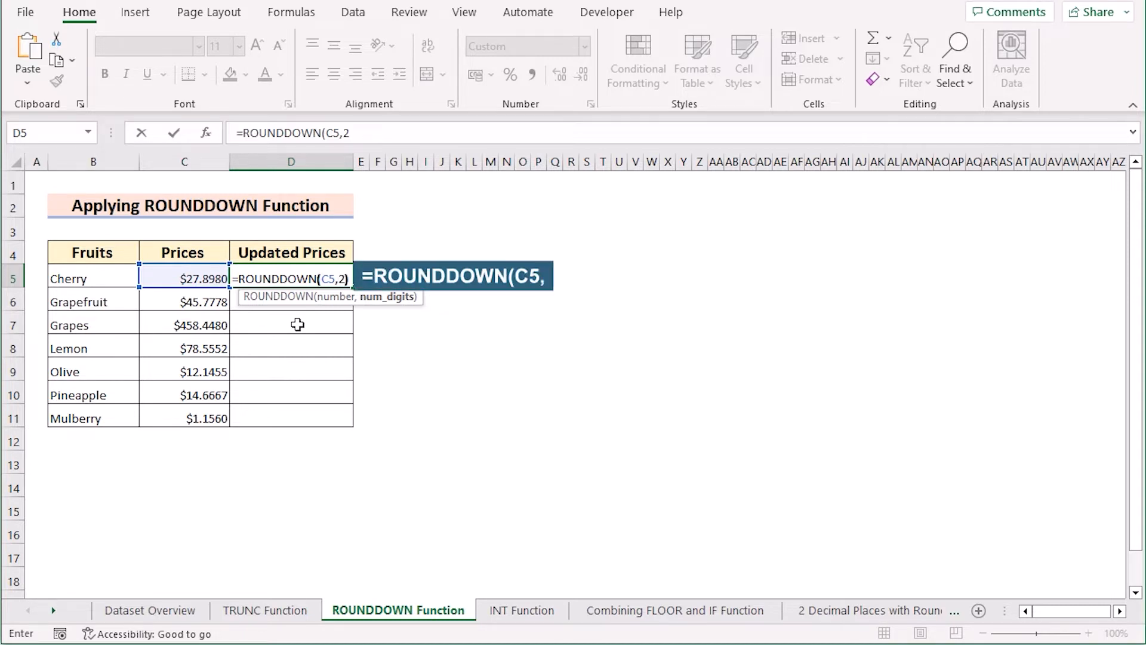
{"action": "key", "text": "Return"}
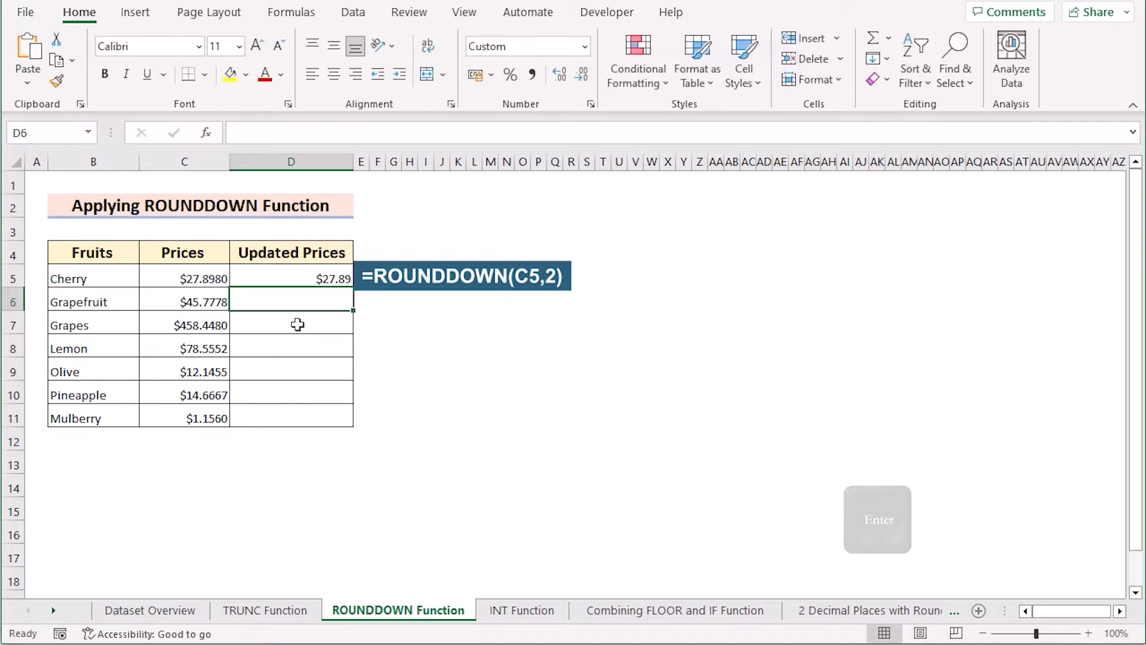
{"action": "left_click", "coordinate": [292, 280]}
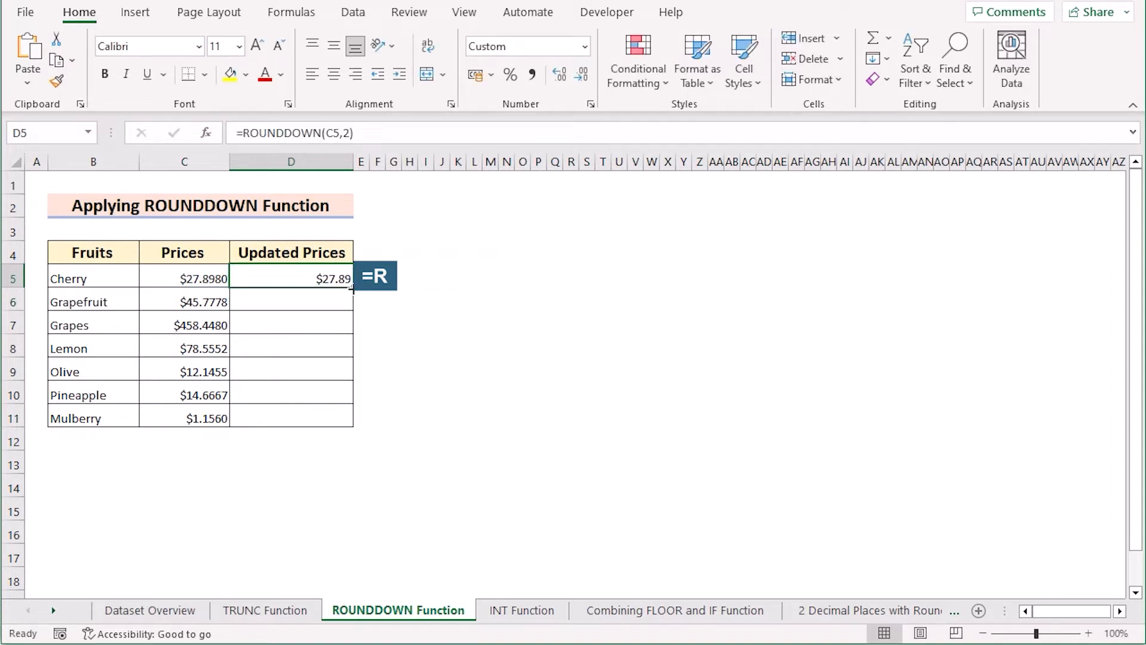
{"action": "left_click_drag", "start_coordinate": [352, 291], "coordinate": [350, 430]}
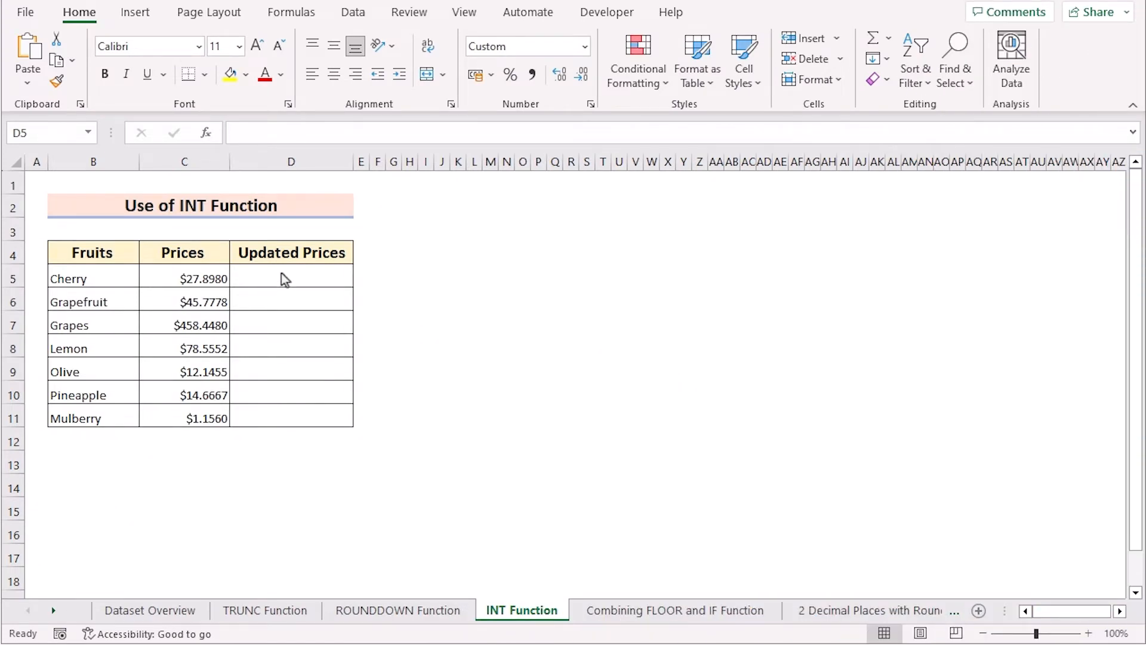
Enter =INT(C5*100)/100 in D5 of the INT Function sheet and fill the formula down through D11
{"action": "left_click", "coordinate": [282, 274]}
{"action": "double_click", "coordinate": [283, 274]}
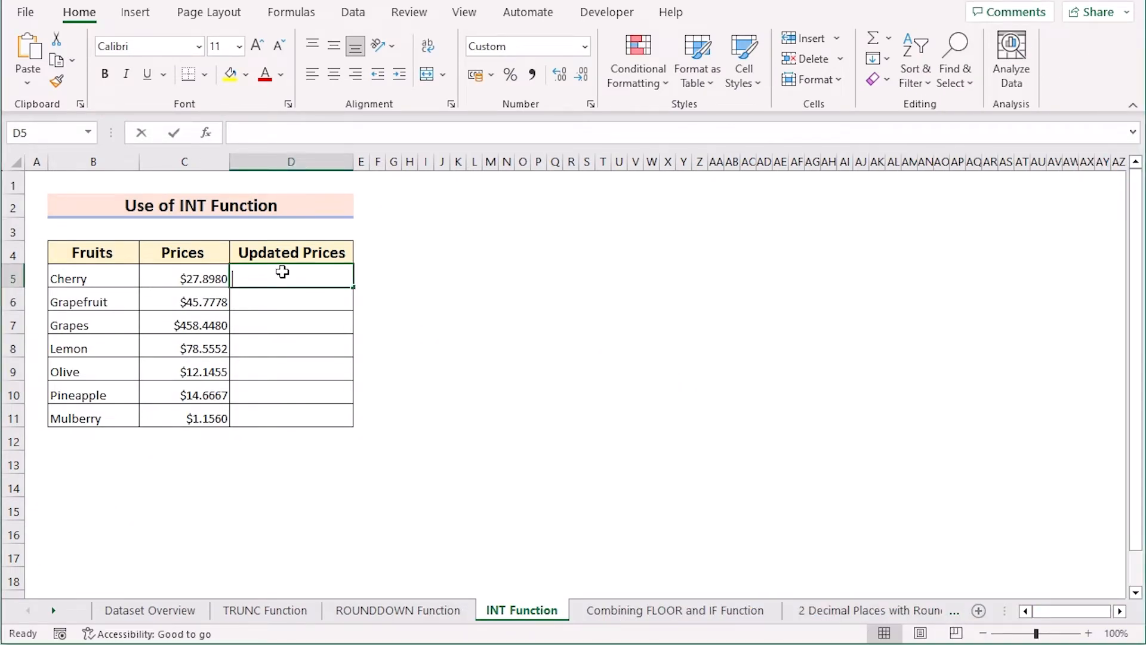
{"action": "type", "text": "="}
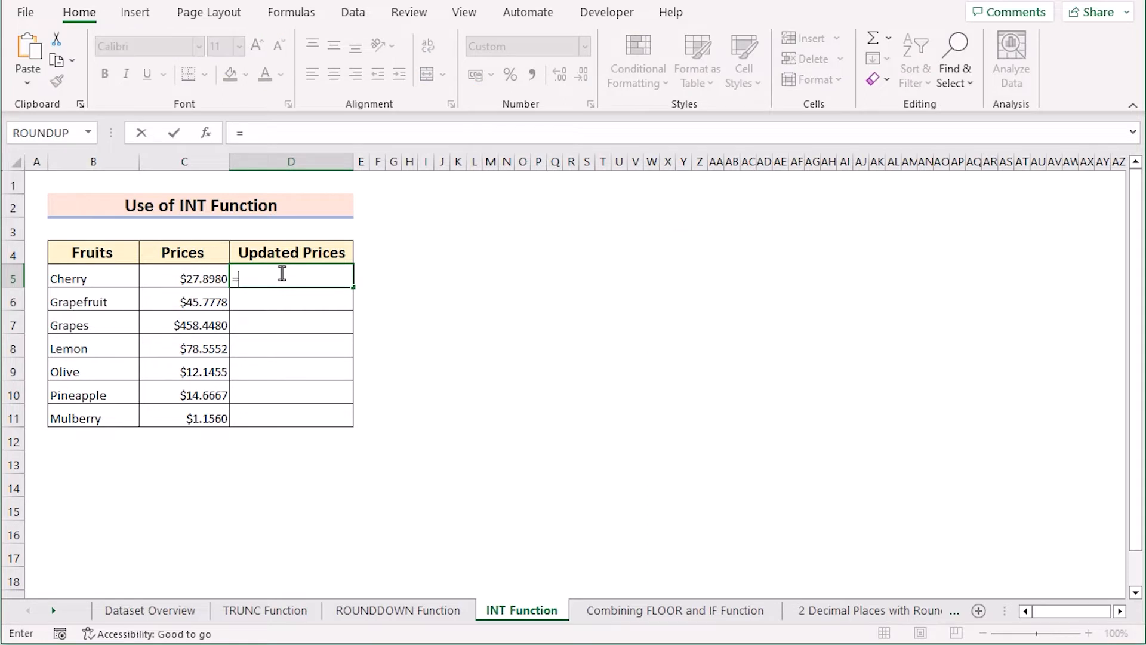
{"action": "type", "text": "INT("}
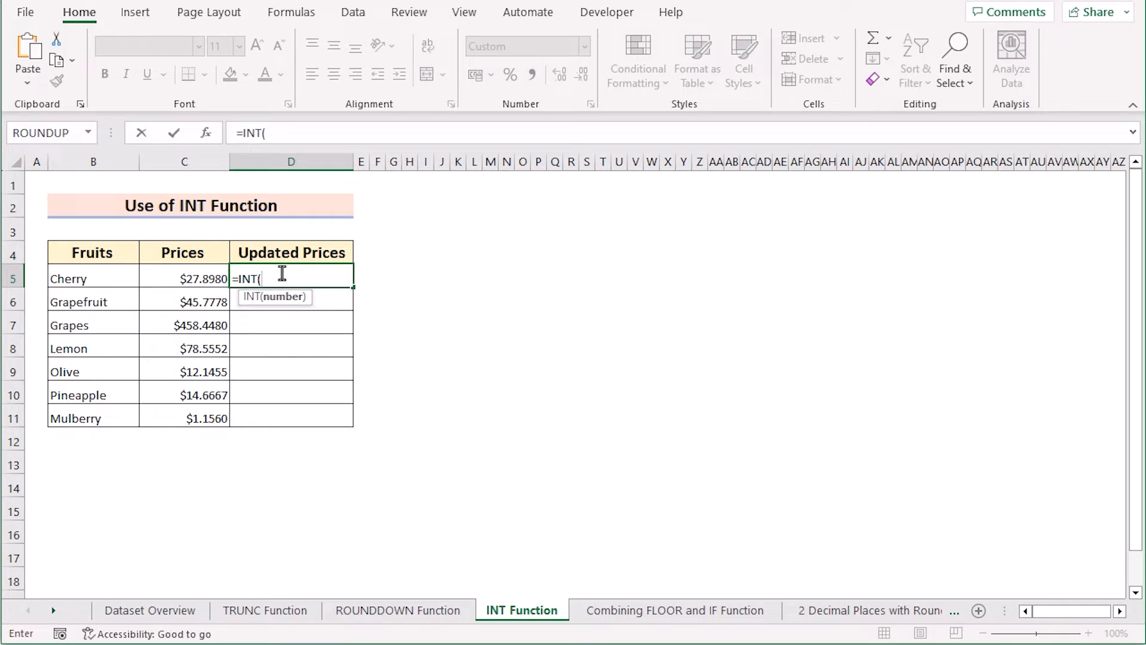
{"action": "left_click", "coordinate": [179, 274]}
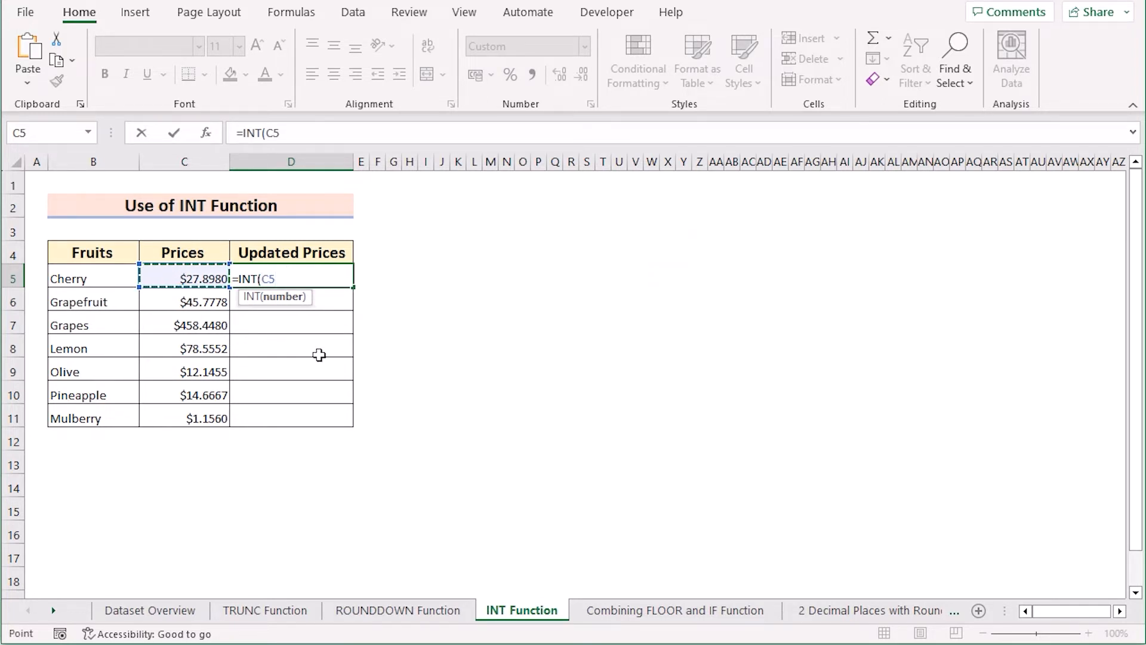
{"action": "type", "text": "*100)"}
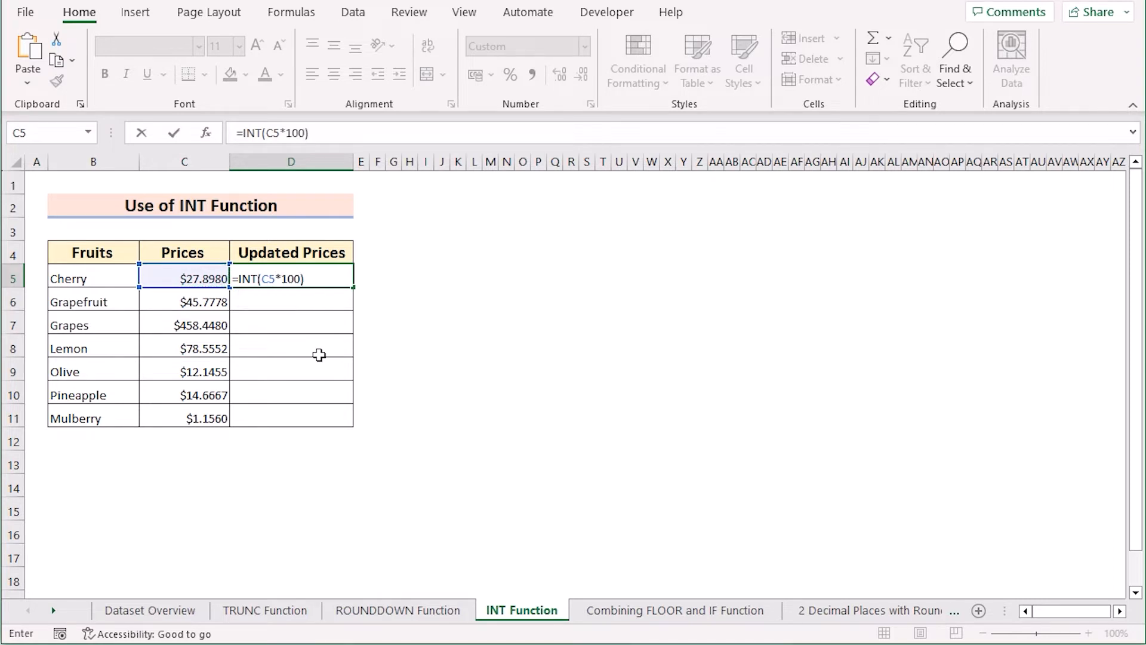
{"action": "type", "text": "/100"}
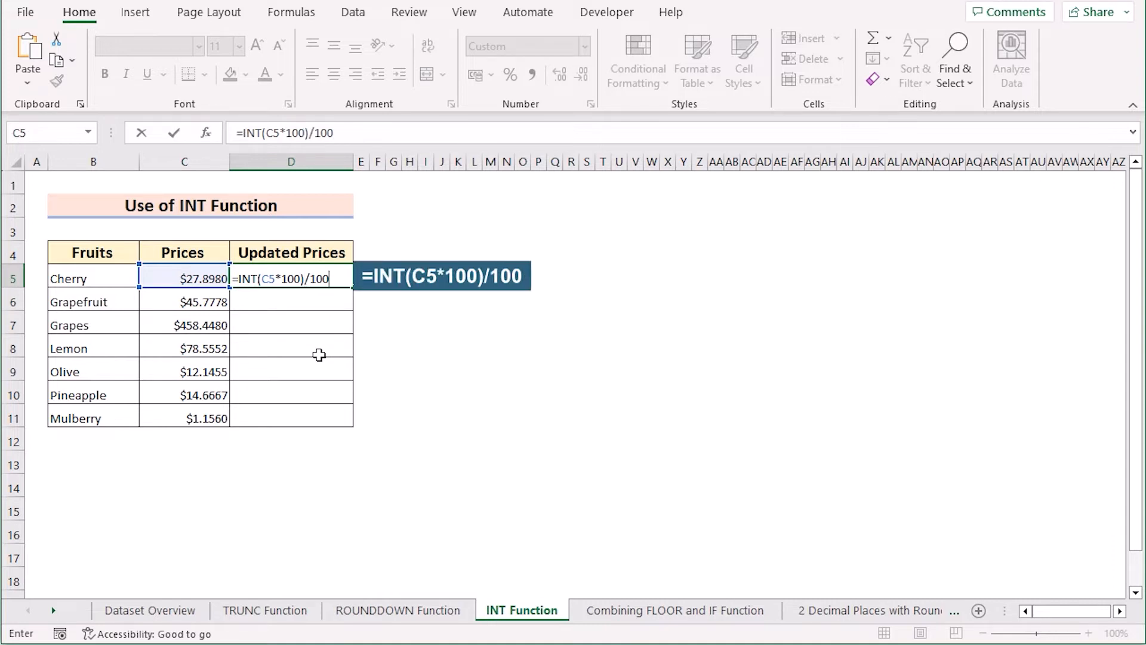
{"action": "key", "text": "Return"}
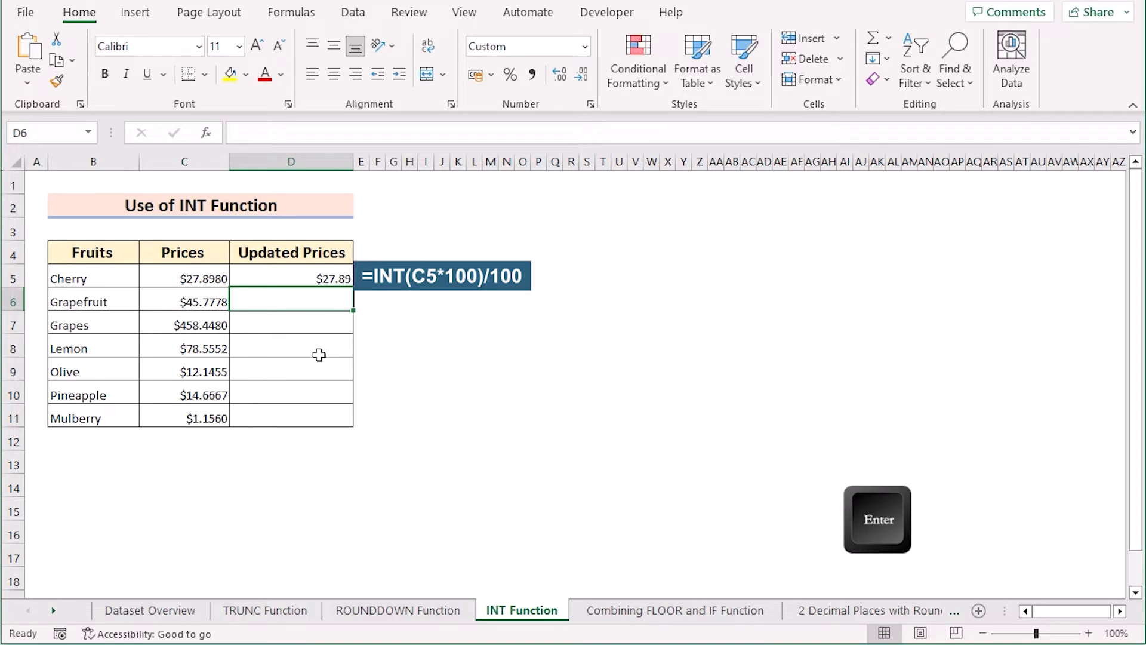
{"action": "left_click", "coordinate": [317, 276]}
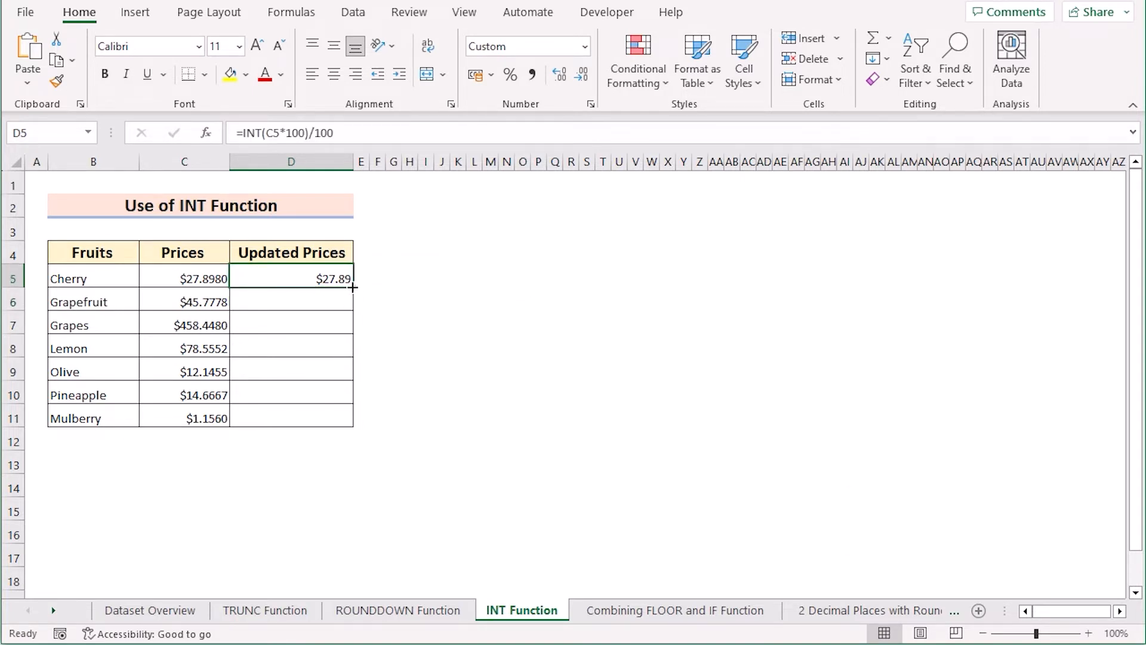
{"action": "left_click_drag", "start_coordinate": [352, 287], "coordinate": [335, 438]}
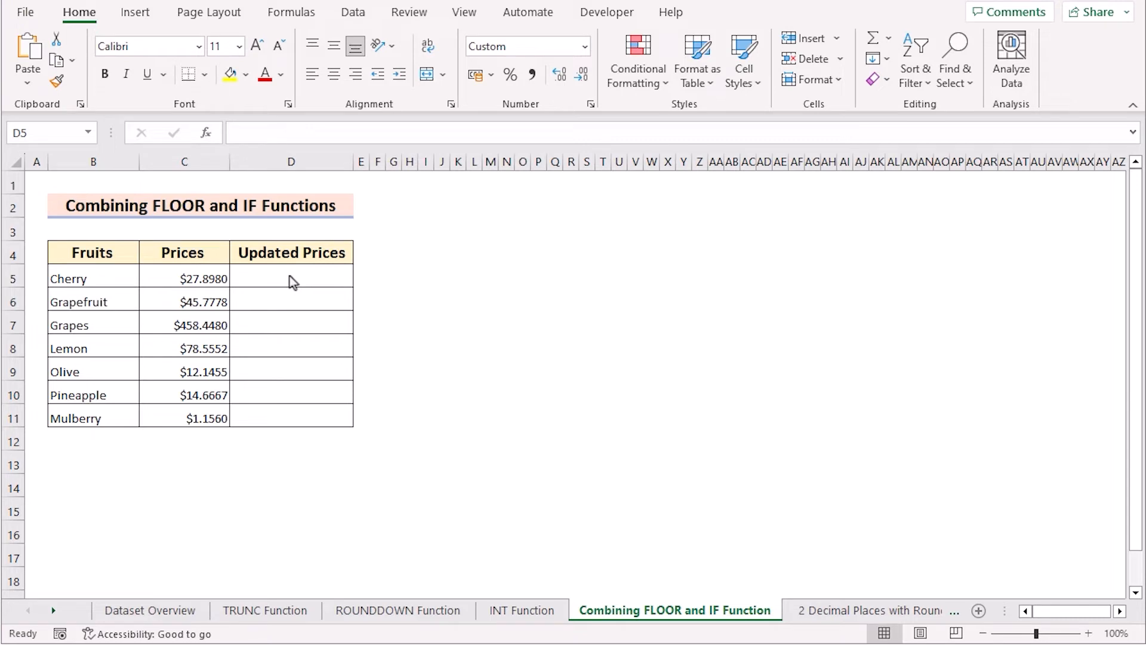
Enter the formula =FLOOR(C5,IF(C5>0,0.01,-0.01)) in cell D5 on the Combining FLOOR and IF Function sheet
{"action": "double_click", "coordinate": [288, 276]}
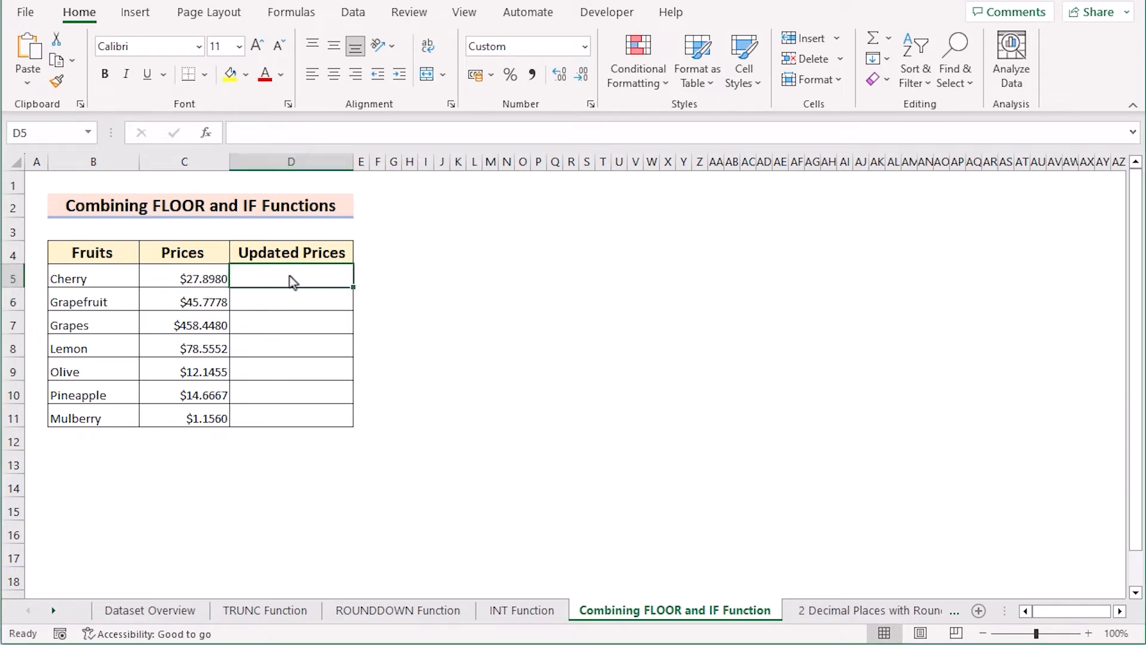
{"action": "type", "text": "="}
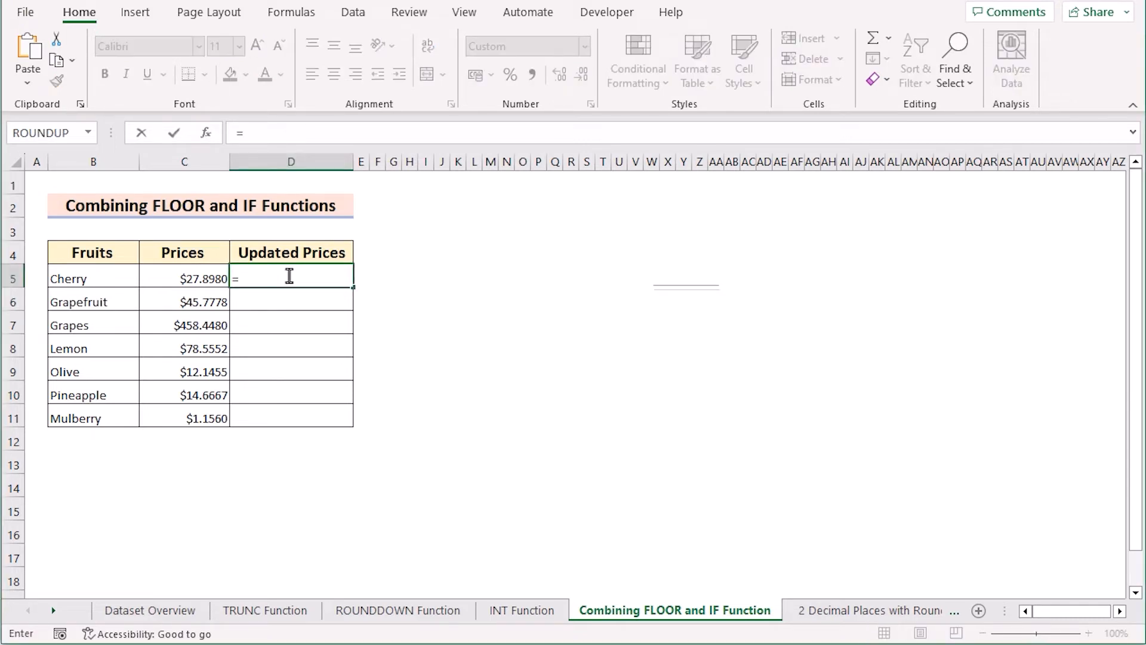
{"action": "type", "text": "FLOOR("}
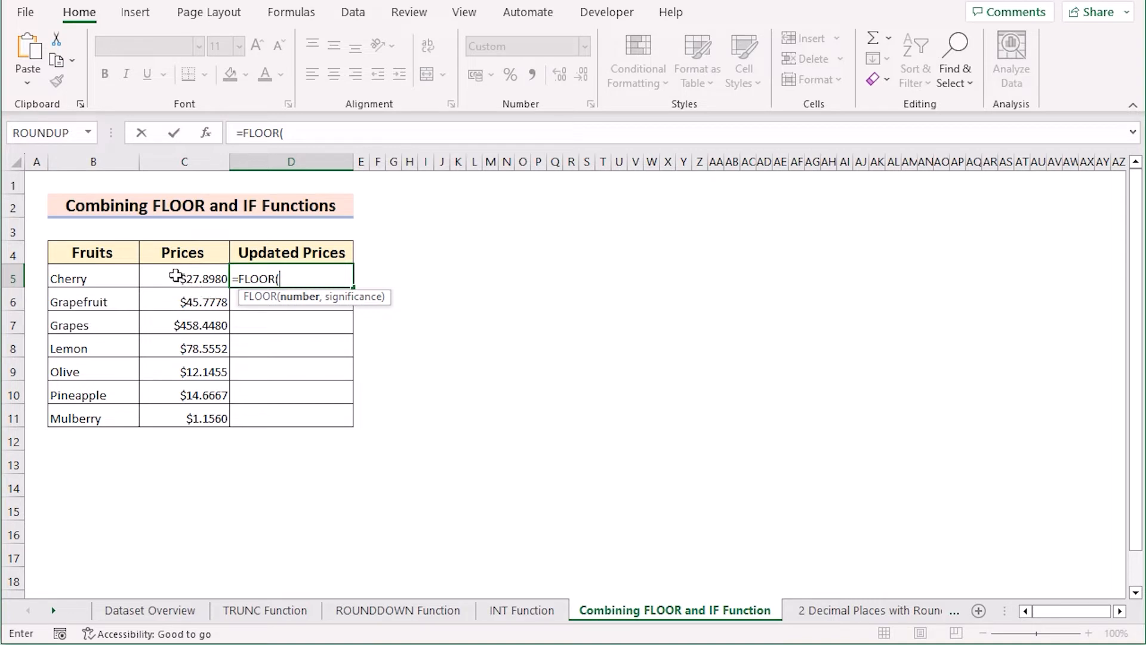
{"action": "left_click", "coordinate": [174, 276]}
{"action": "type", "text": ","}
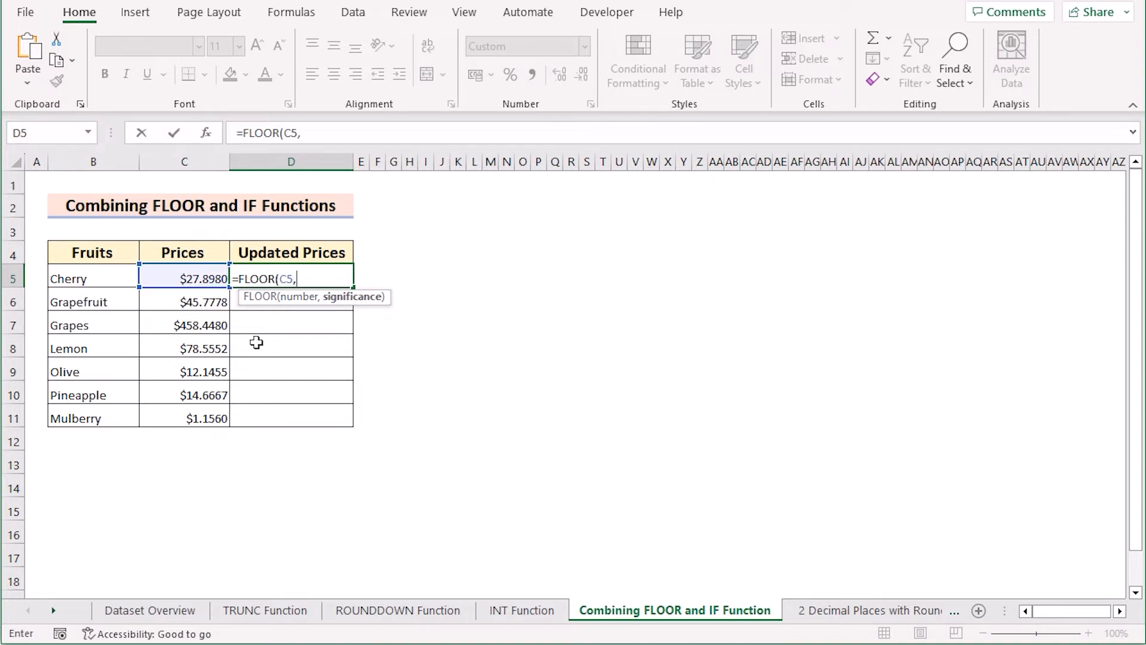
{"action": "type", "text": "IF"}
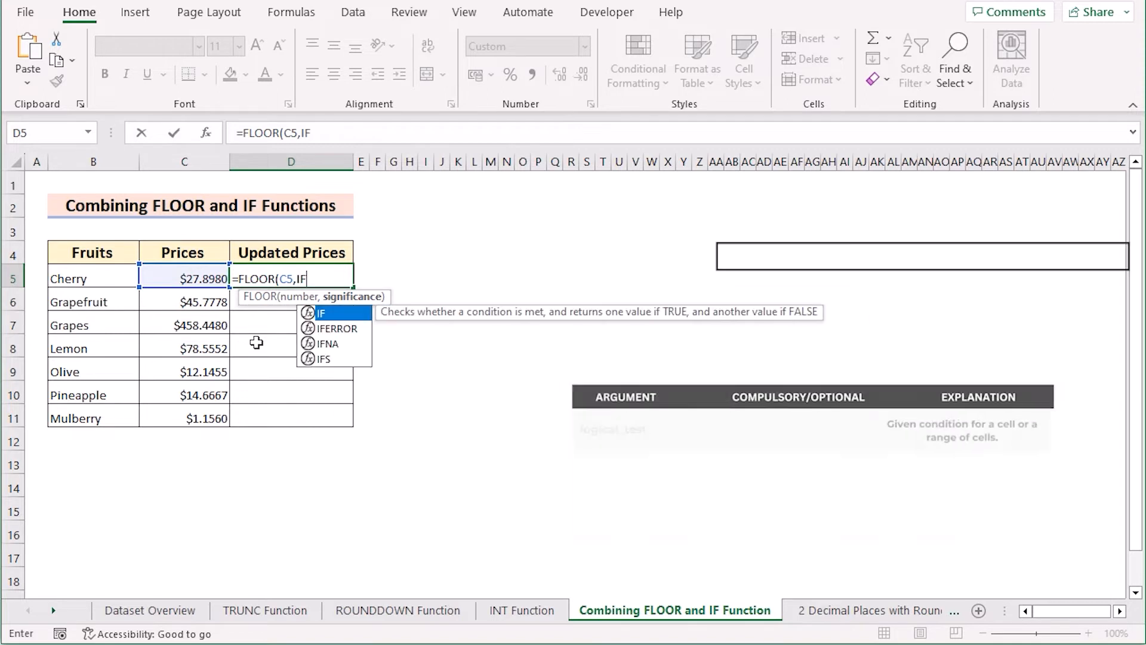
{"action": "type", "text": "("}
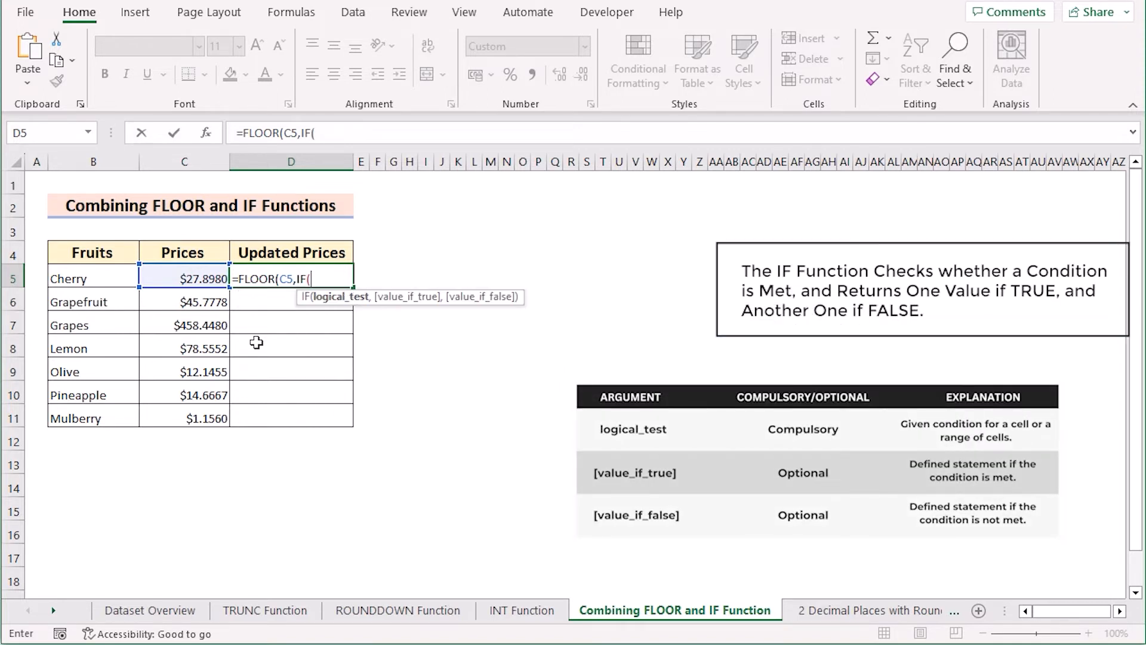
{"action": "left_click", "coordinate": [179, 279]}
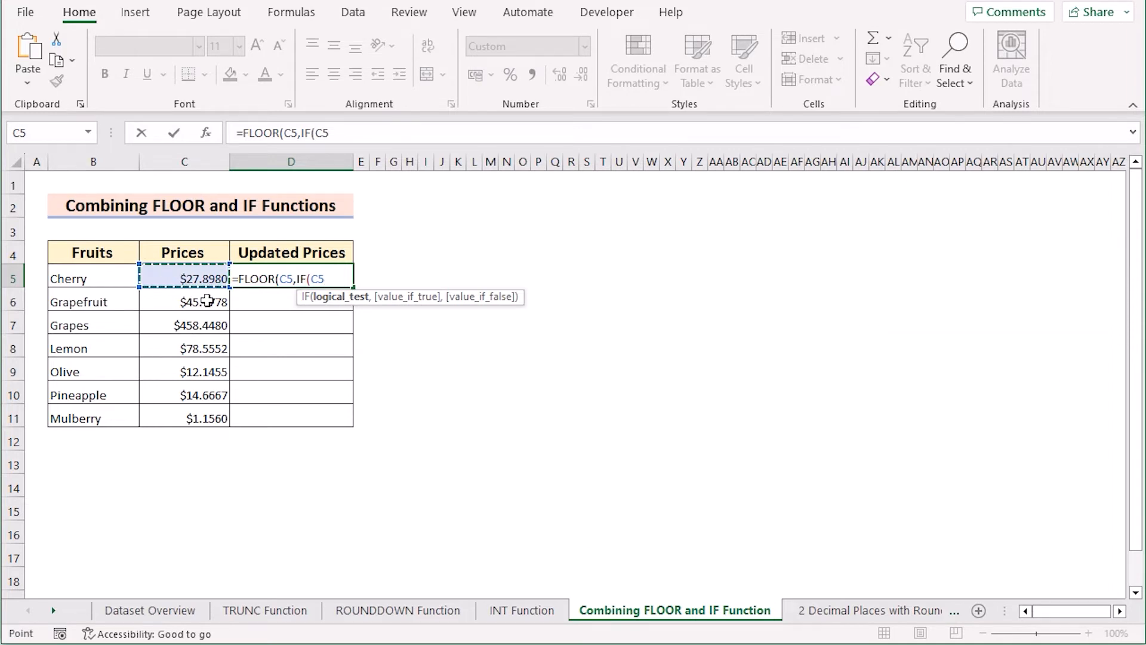
{"action": "type", "text": ">0,"}
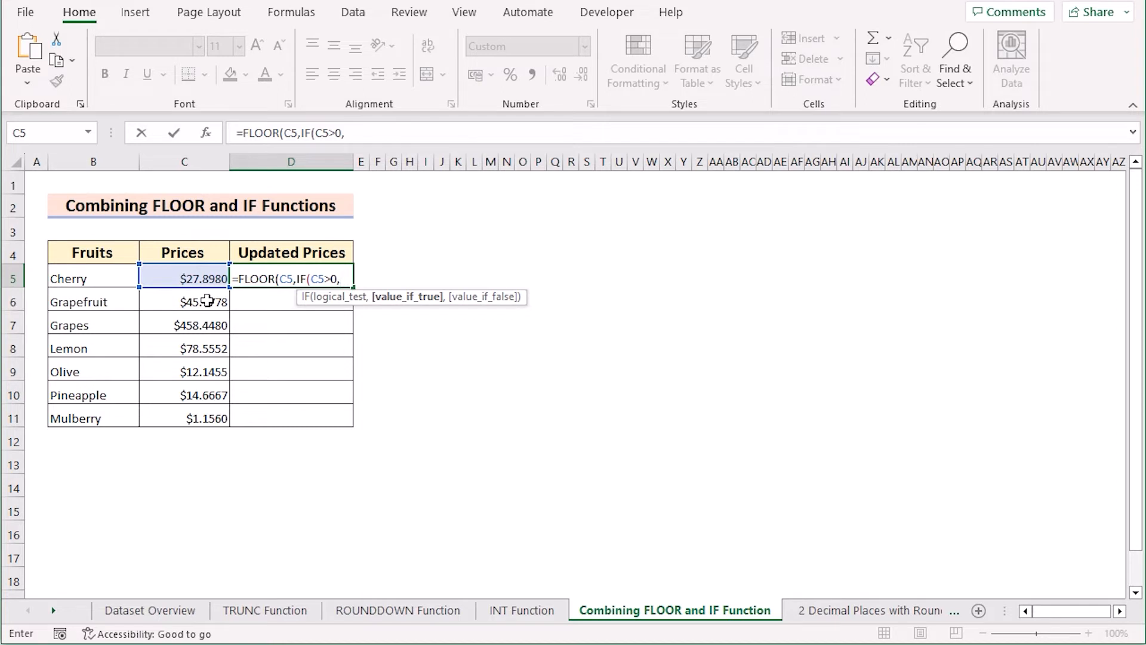
{"action": "type", "text": "0.01,-"}
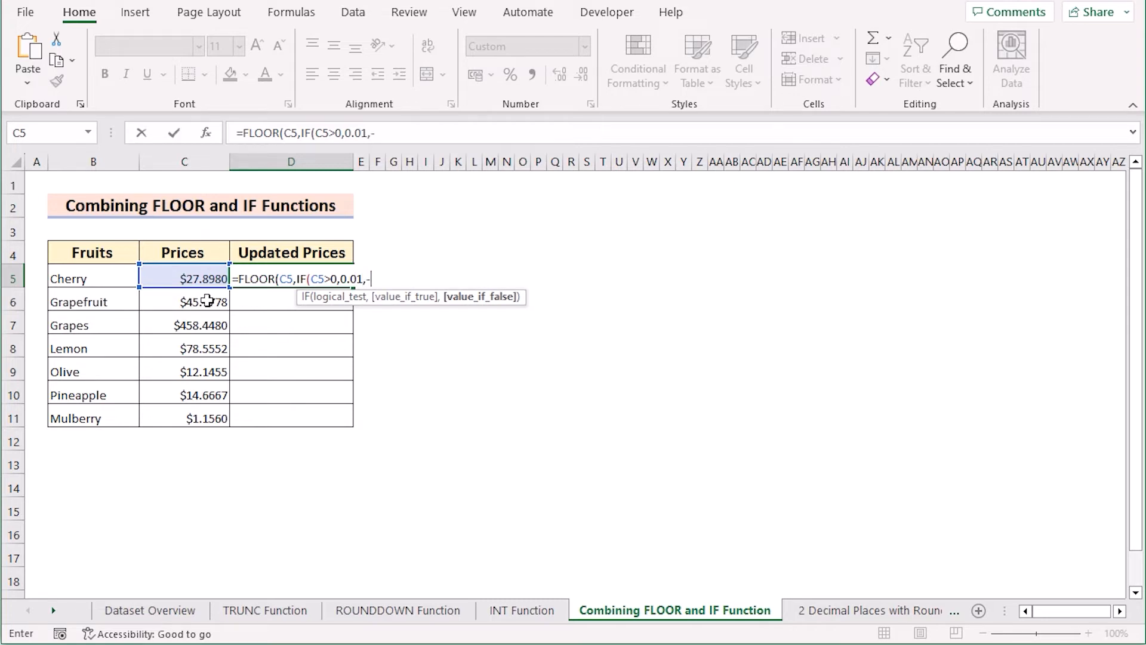
{"action": "type", "text": "0.01"}
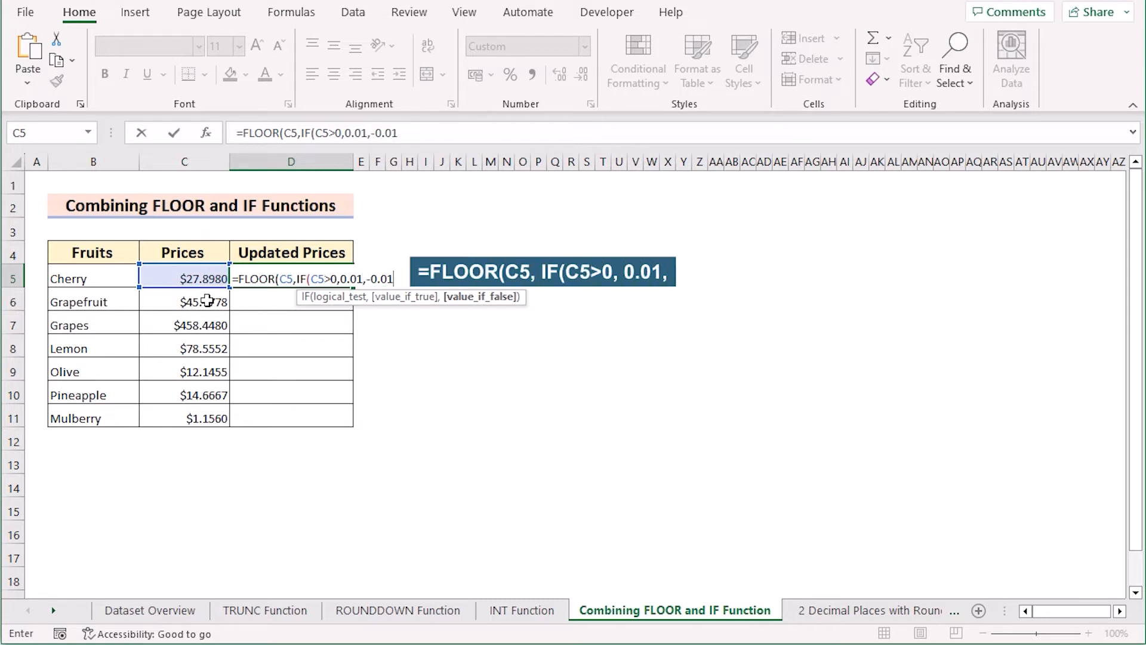
{"action": "type", "text": "))"}
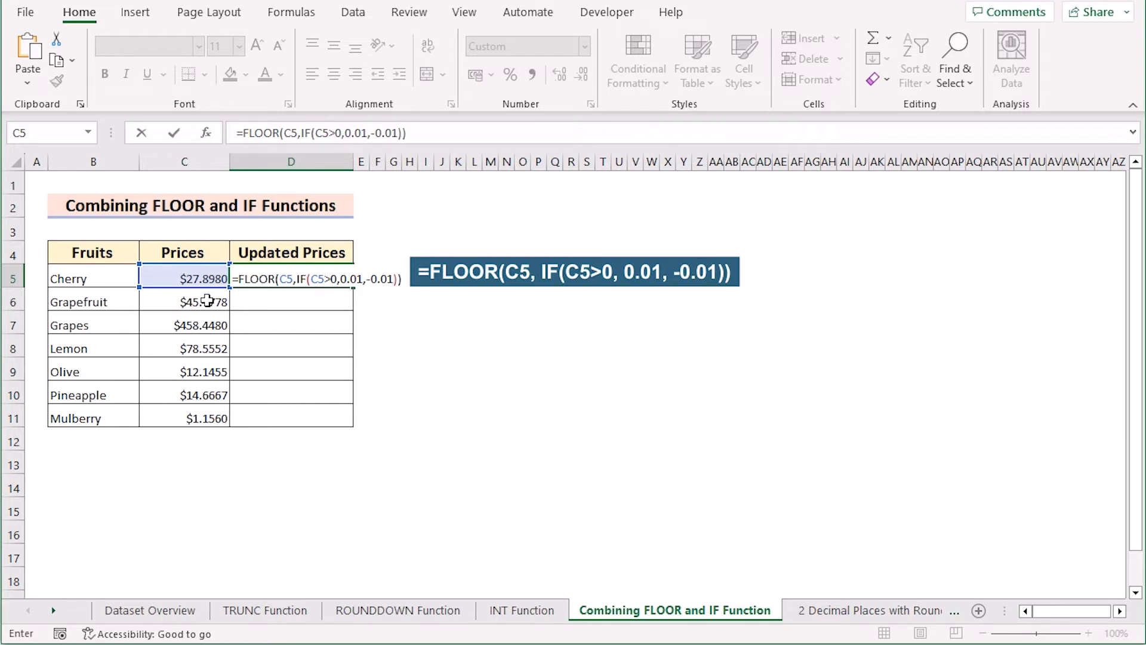
{"action": "key", "text": "Return"}
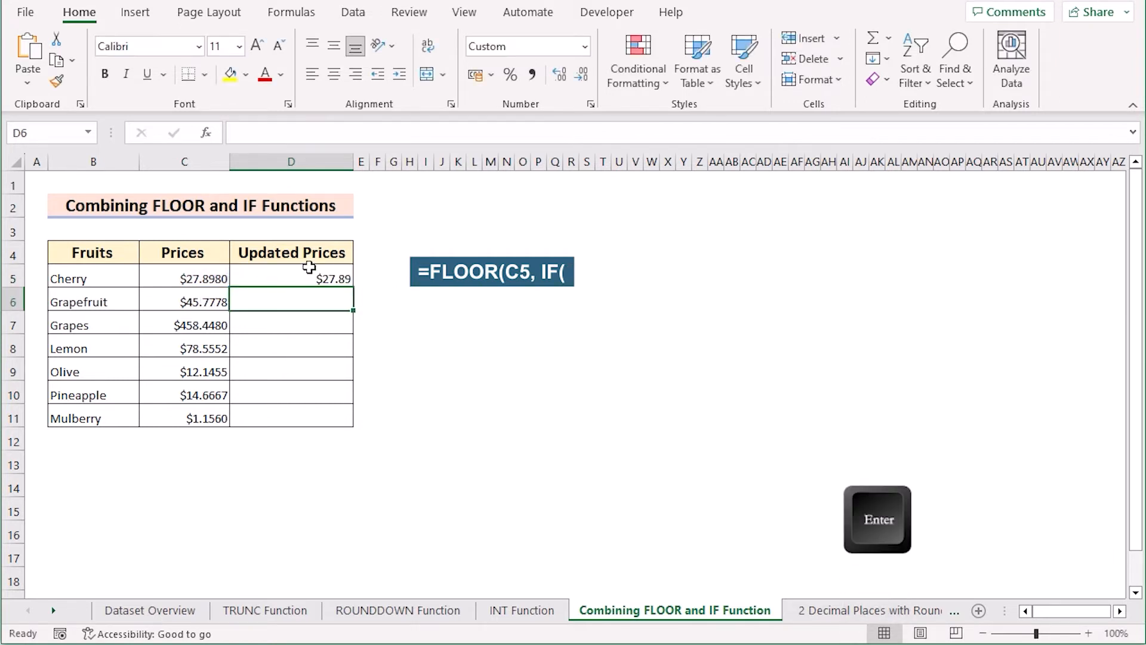
Copy the combined FLOOR and IF formula from D5 down the Updated Prices column through D11
{"action": "left_click", "coordinate": [339, 284]}
{"action": "left_click_drag", "start_coordinate": [352, 287], "coordinate": [343, 438]}
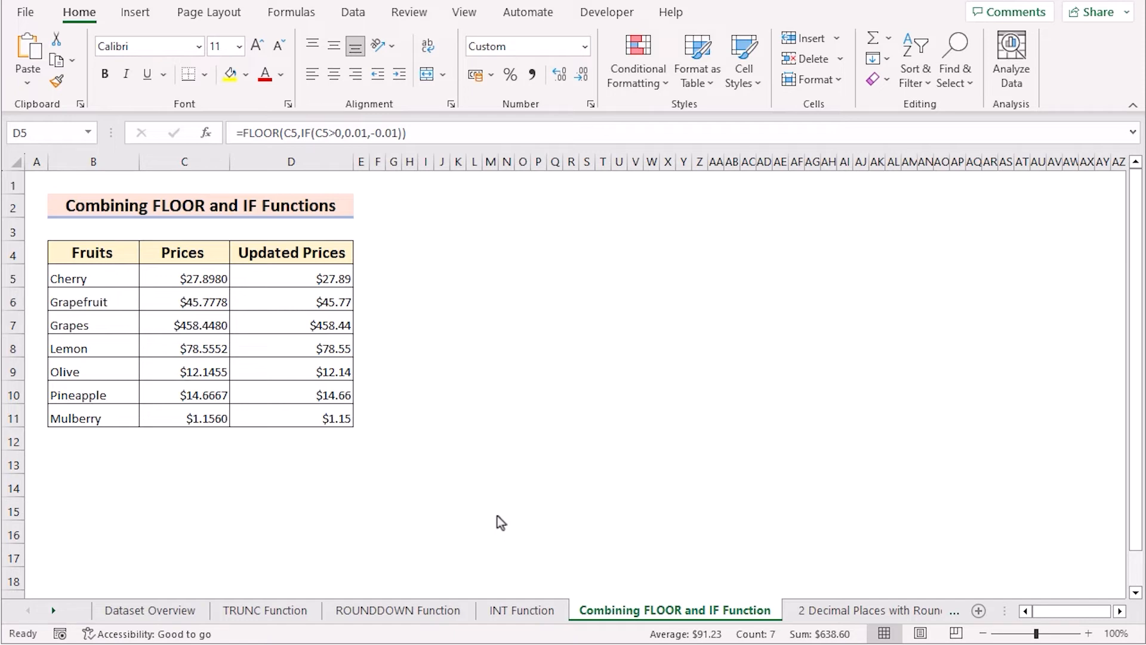
{"action": "left_click", "coordinate": [441, 348]}
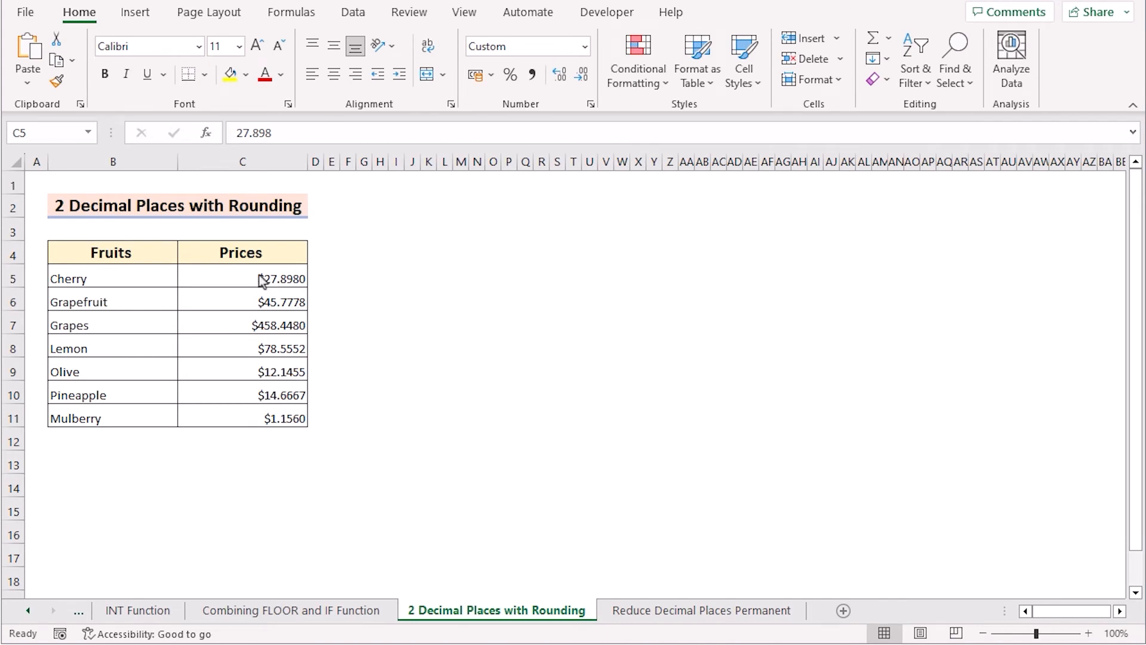
Decrease the displayed decimals of prices C5:C11 to two places on the 2 Decimal Places with Rounding sheet and check C5's stored value
{"action": "left_click_drag", "start_coordinate": [239, 270], "coordinate": [243, 410]}
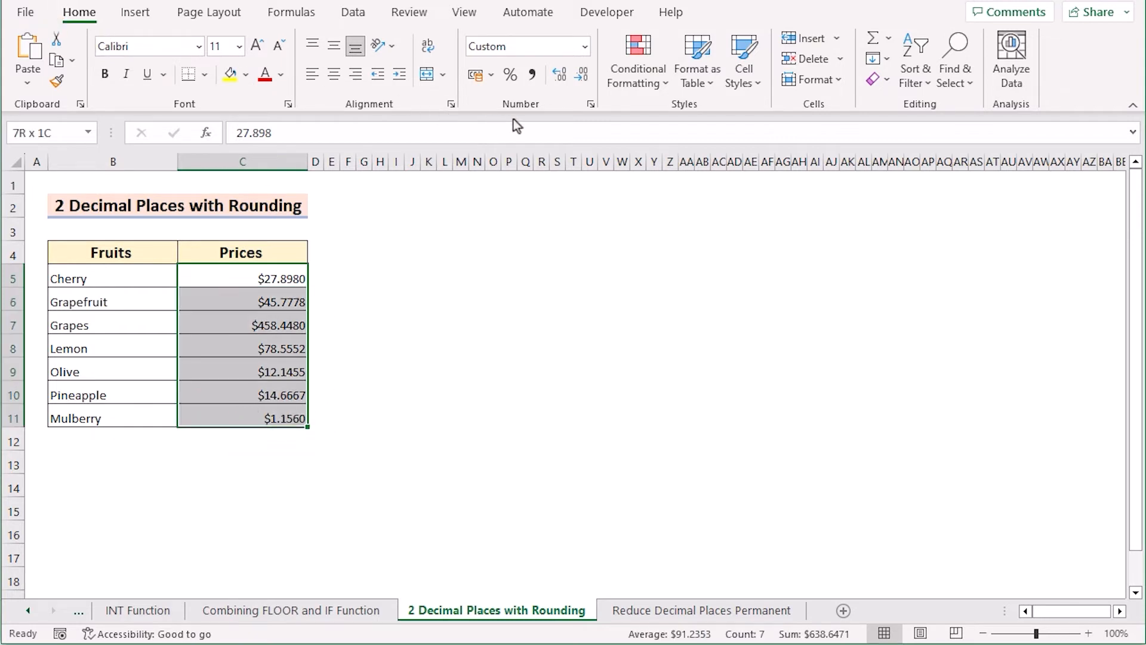
{"action": "left_click", "coordinate": [580, 80]}
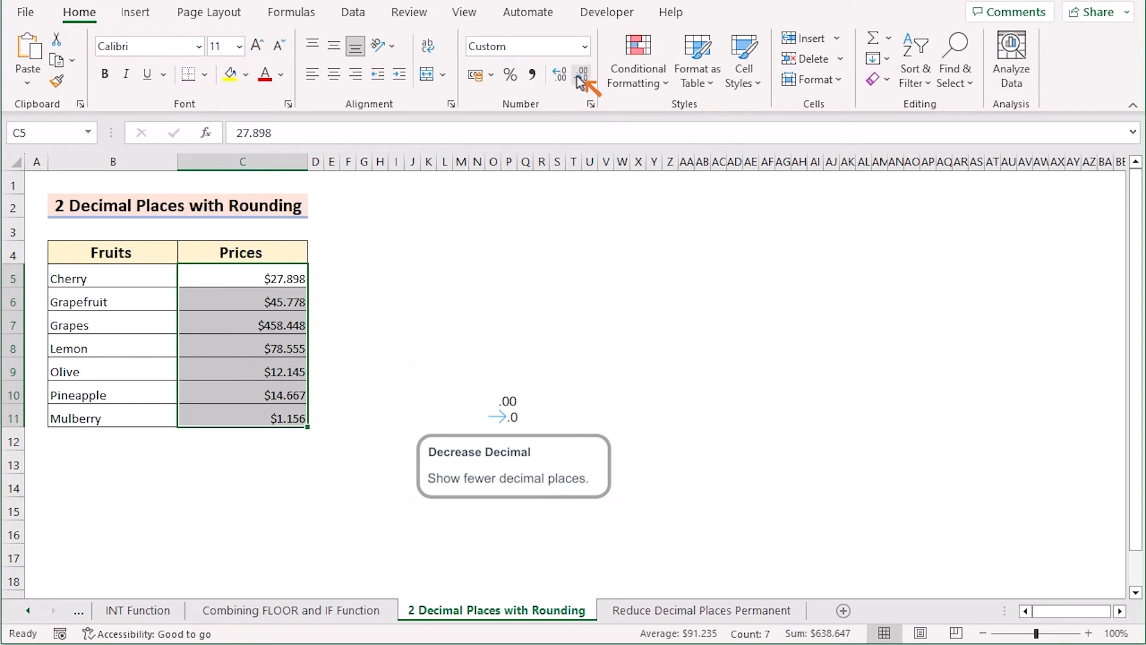
{"action": "left_click", "coordinate": [580, 80]}
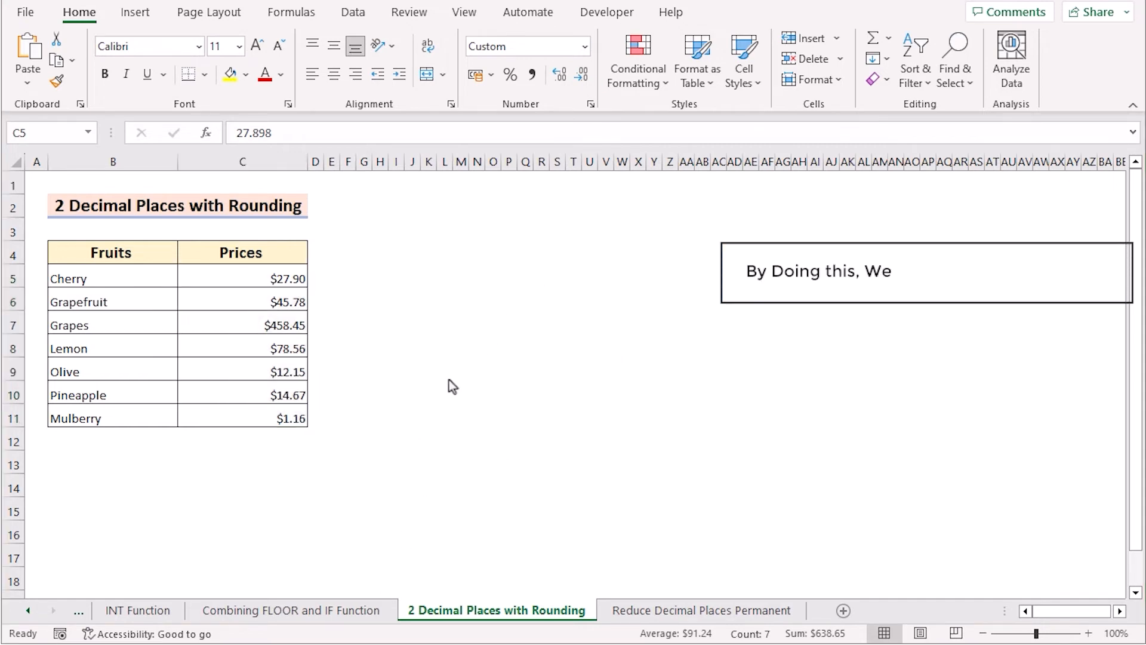
{"action": "left_click", "coordinate": [240, 271]}
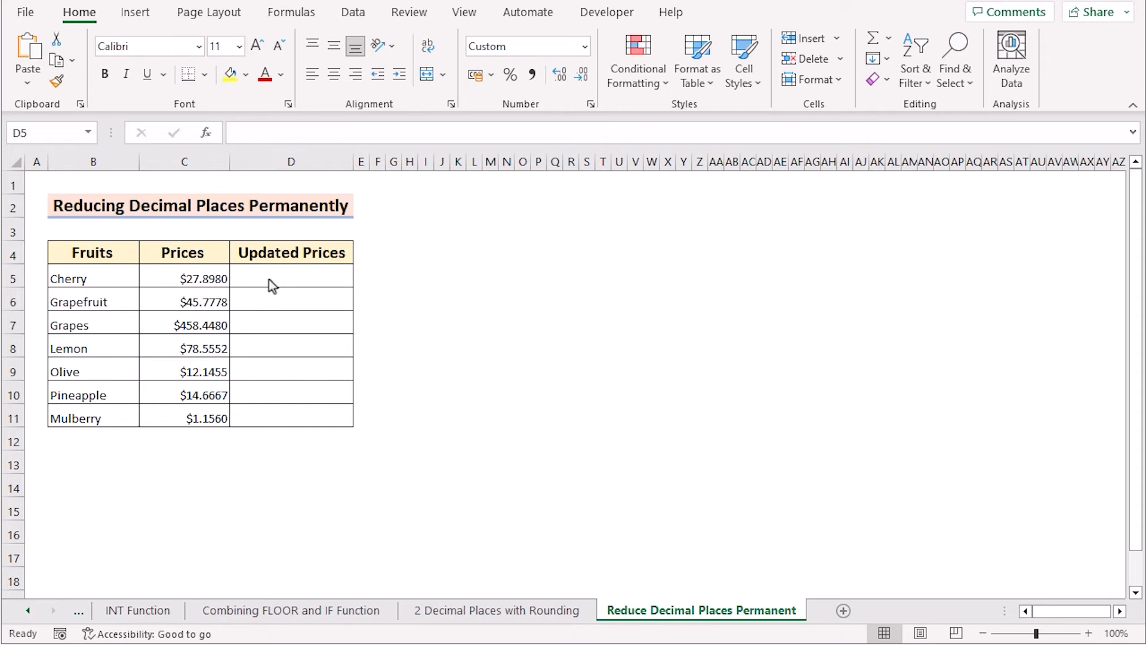
Enter the formula =FLOOR(C5,IF(C5>0,0.01,-0.01)) in cell D5 on the Reduce Decimal Places Permanent sheet
{"action": "double_click", "coordinate": [269, 278]}
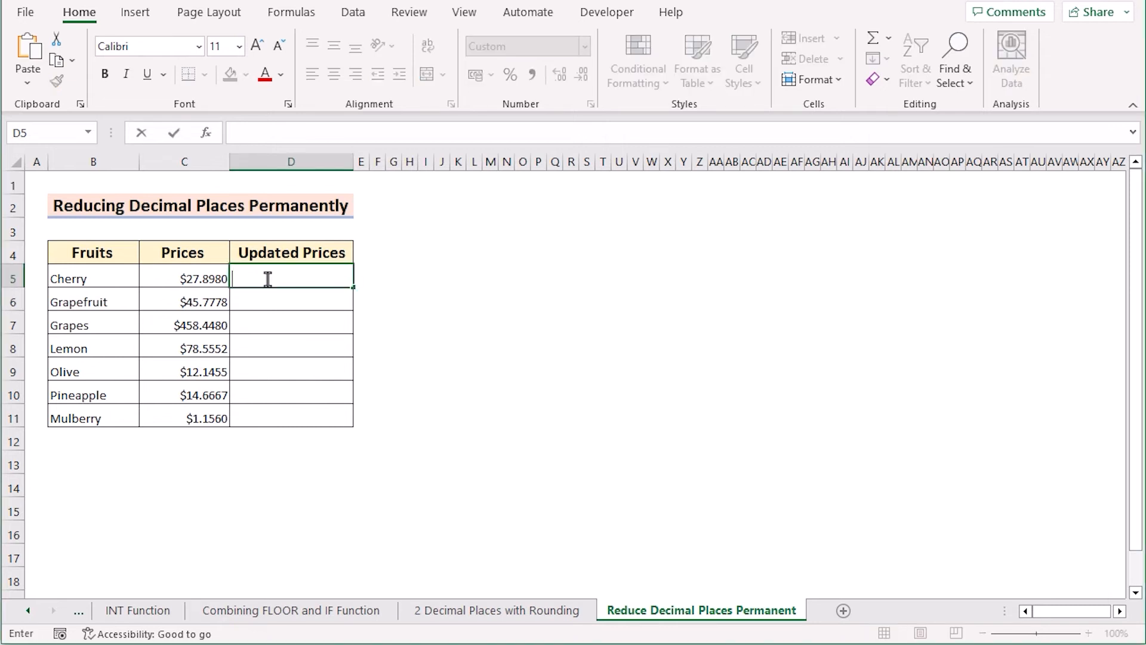
{"action": "type", "text": "="}
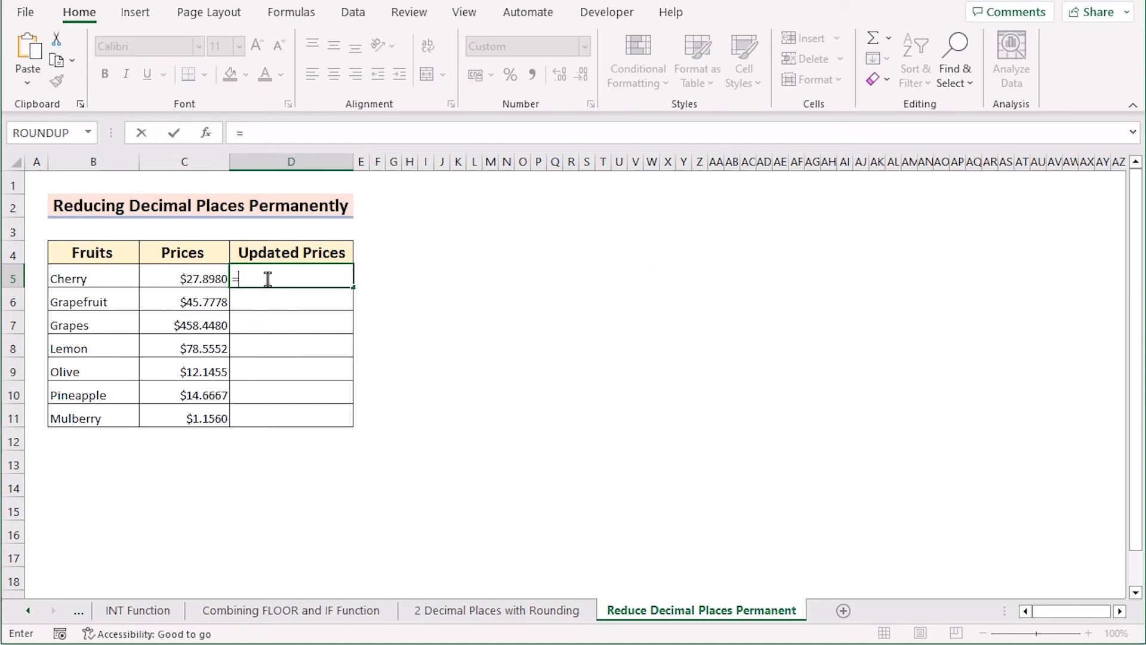
{"action": "type", "text": "FLOOR("}
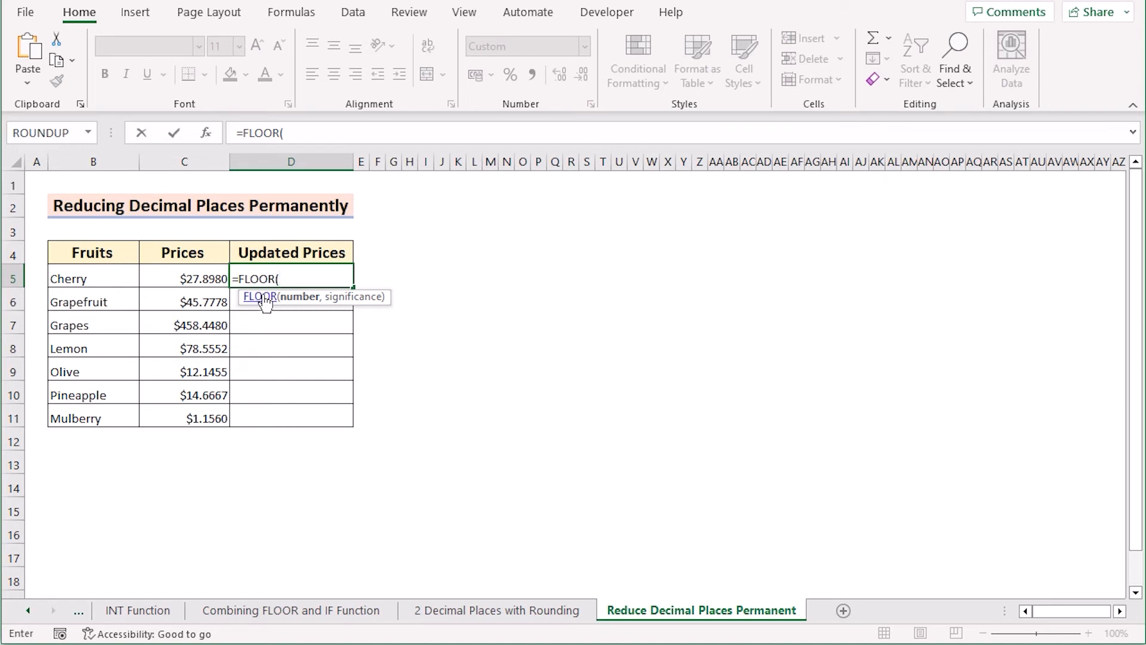
{"action": "left_click", "coordinate": [173, 278]}
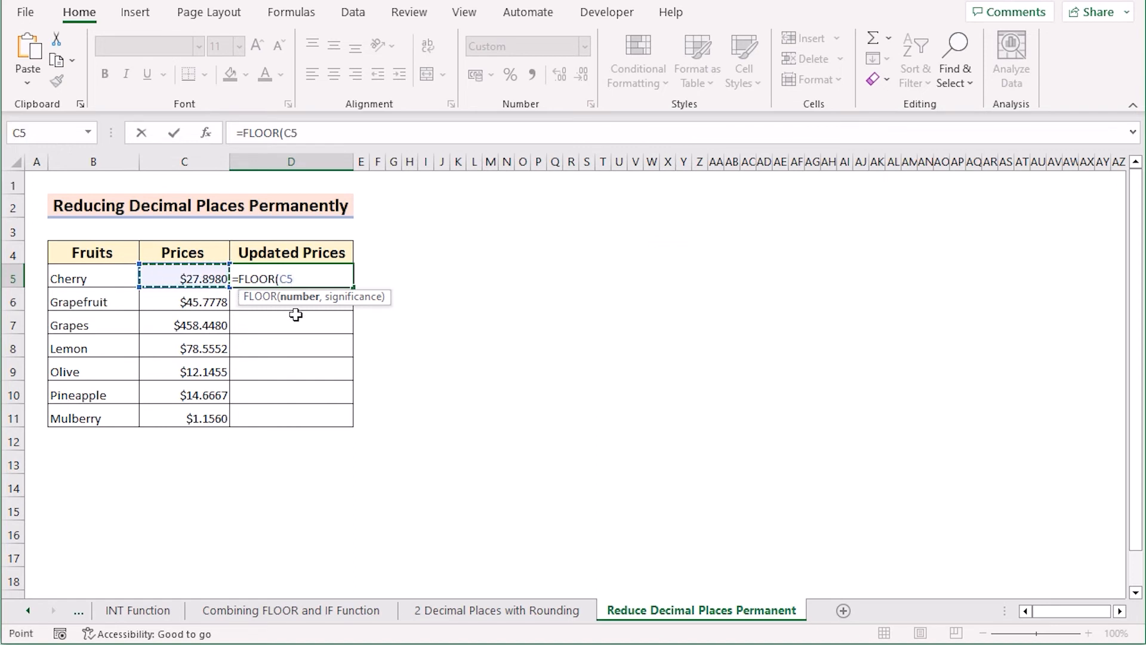
{"action": "type", "text": ","}
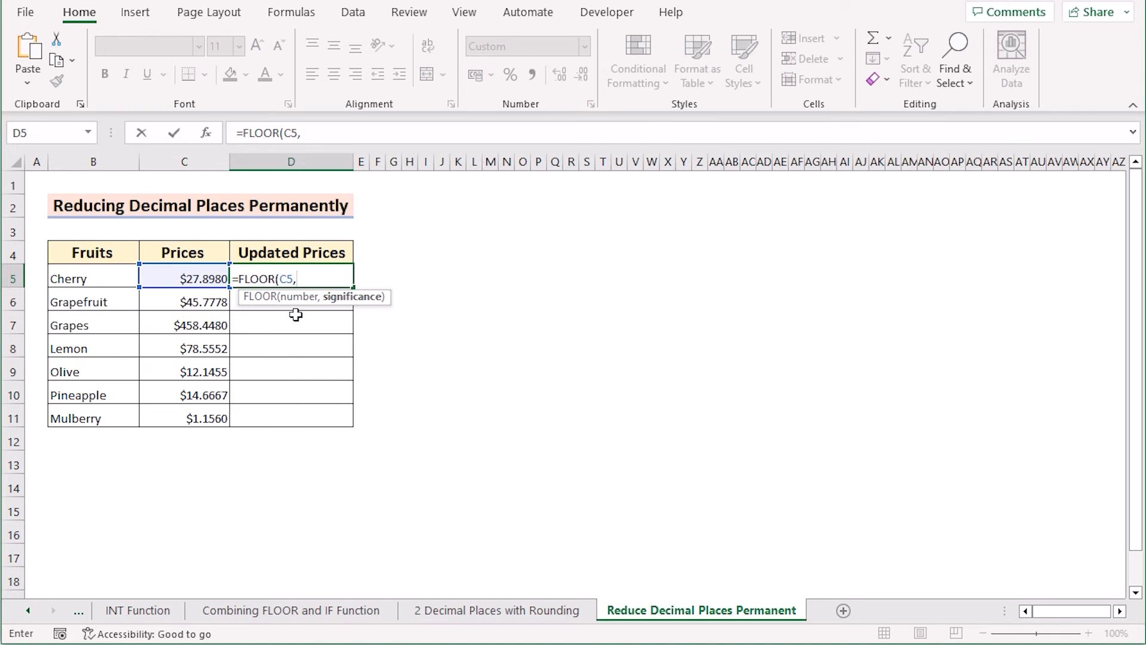
{"action": "type", "text": "IF"}
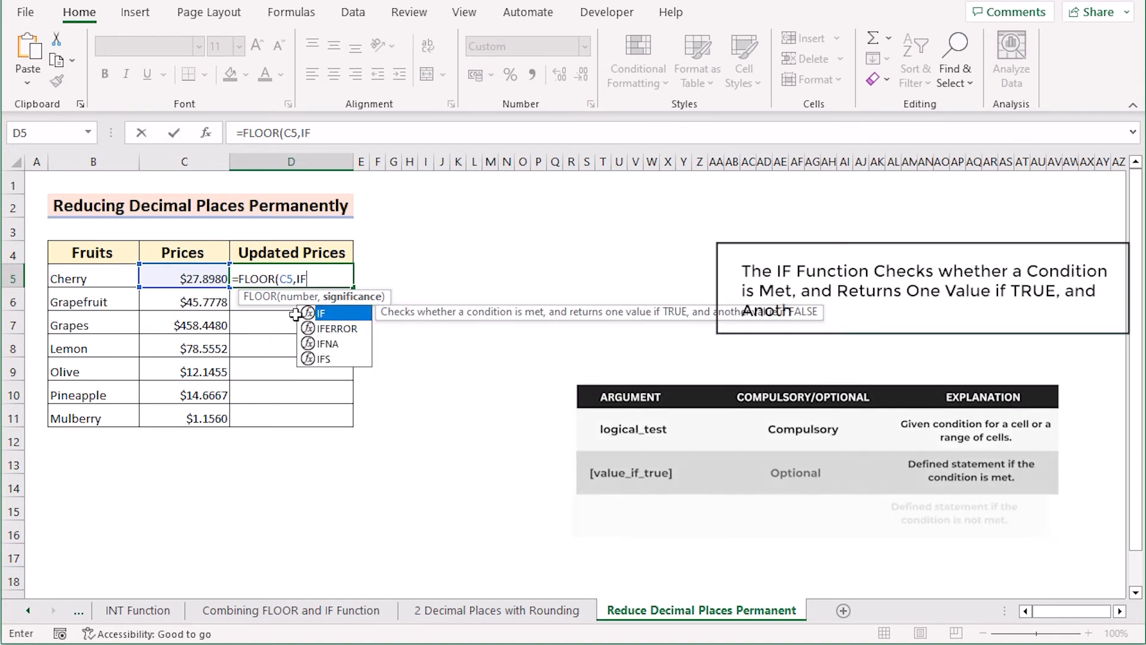
{"action": "type", "text": "("}
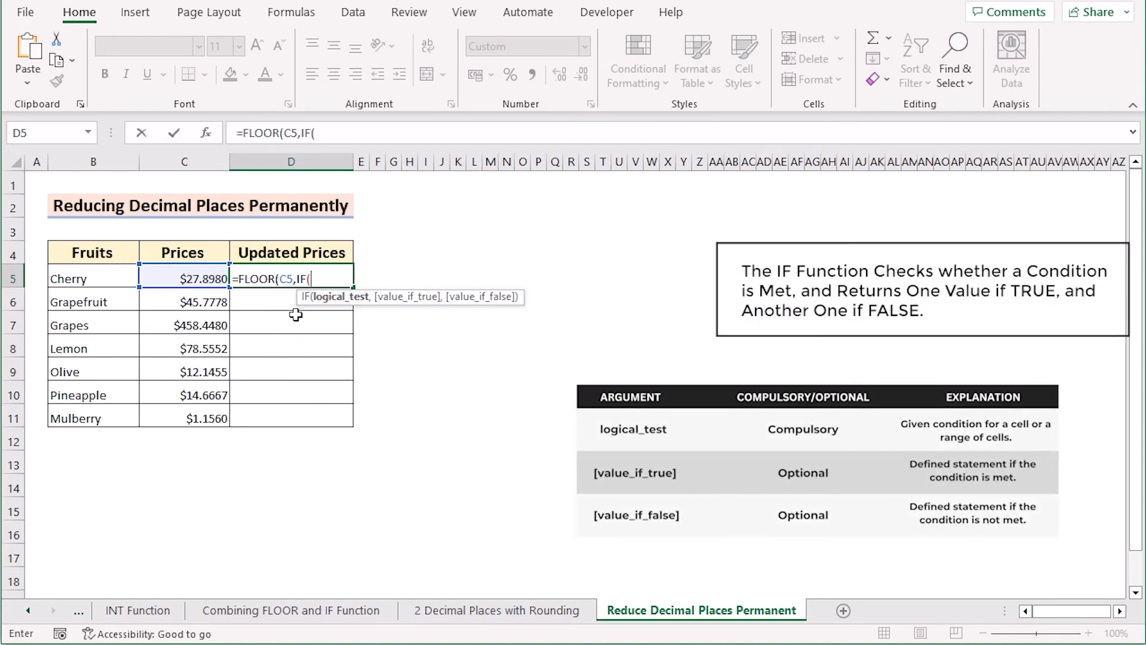
{"action": "left_click", "coordinate": [190, 280]}
{"action": "type", "text": ">0"}
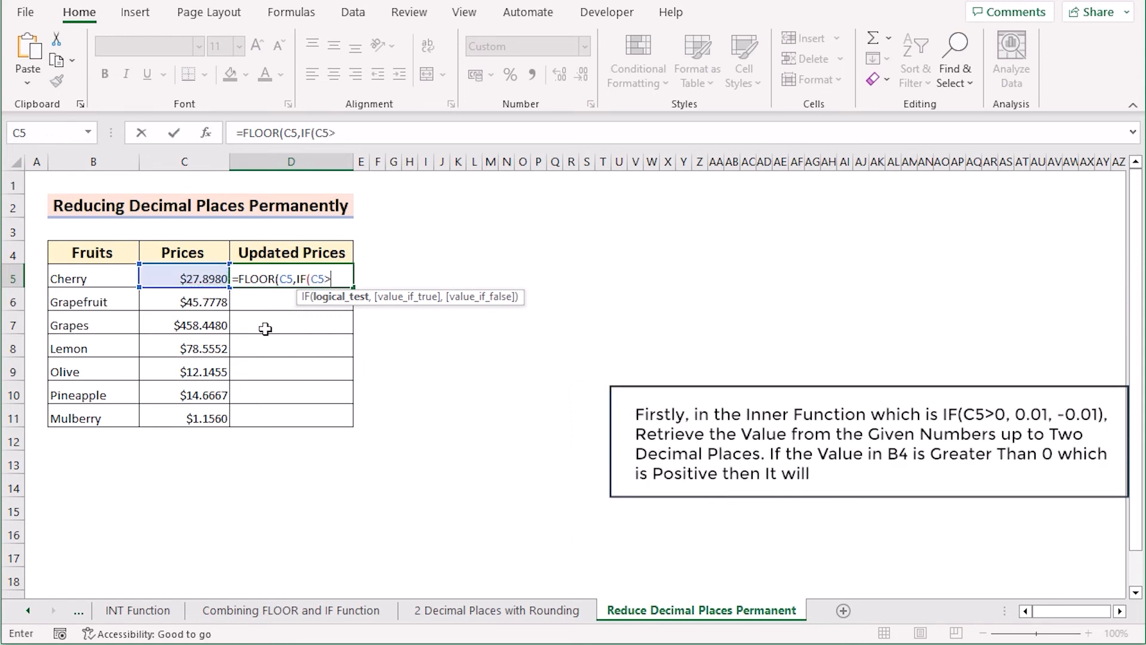
{"action": "type", "text": ","}
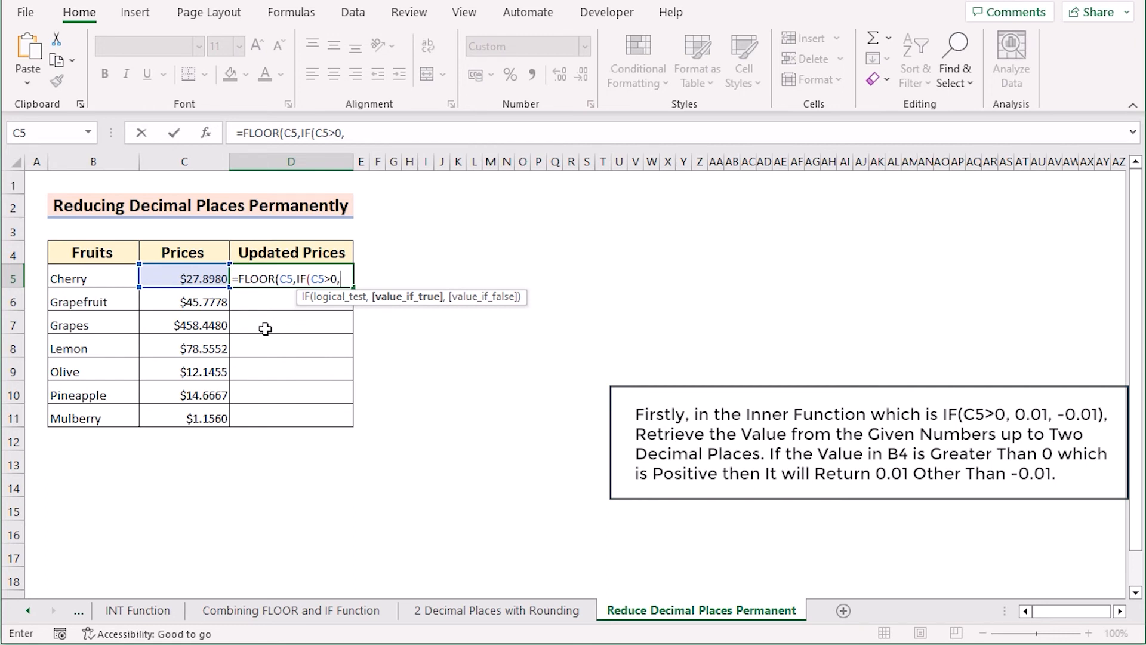
{"action": "type", "text": "0.01,"}
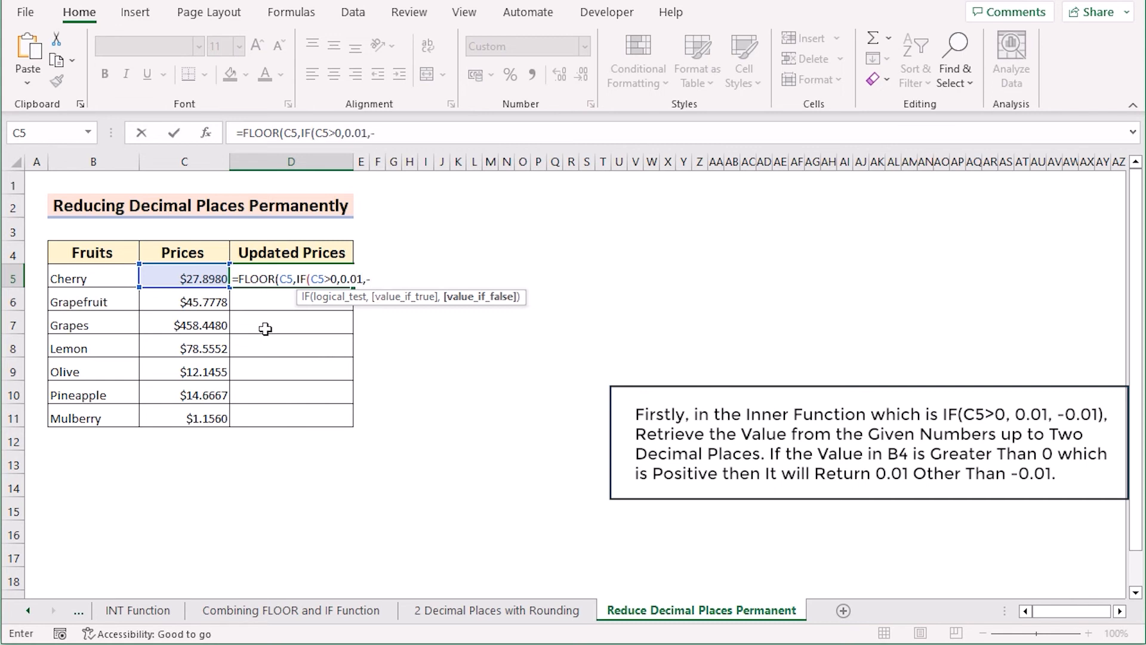
{"action": "type", "text": "-0.01"}
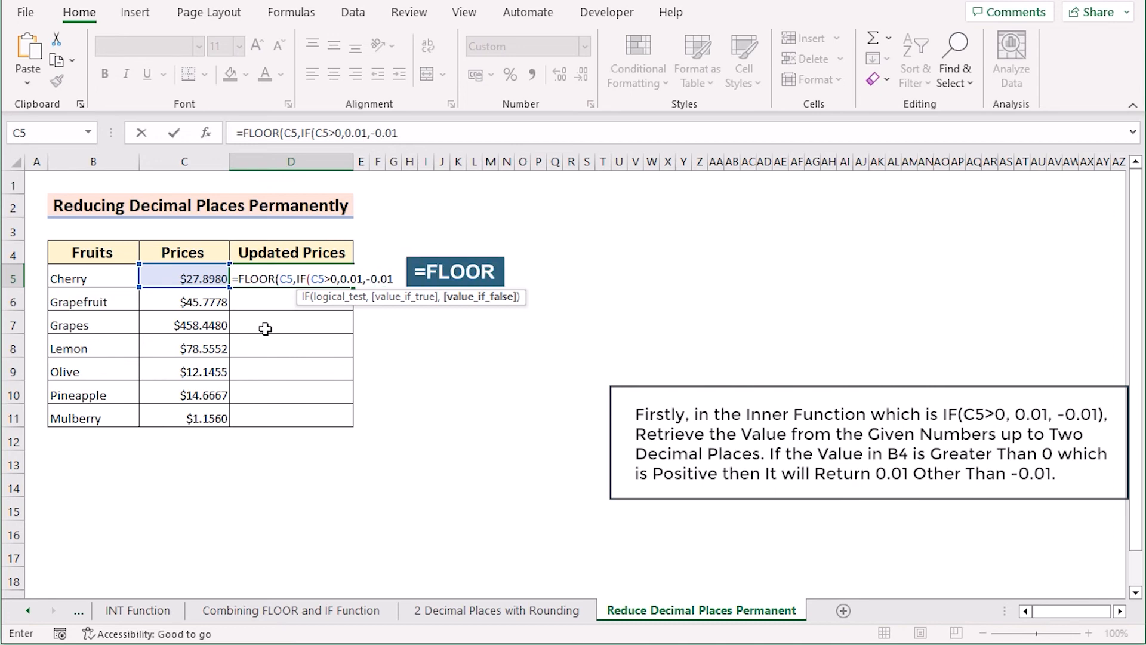
{"action": "type", "text": "))"}
{"action": "key", "text": "Return"}
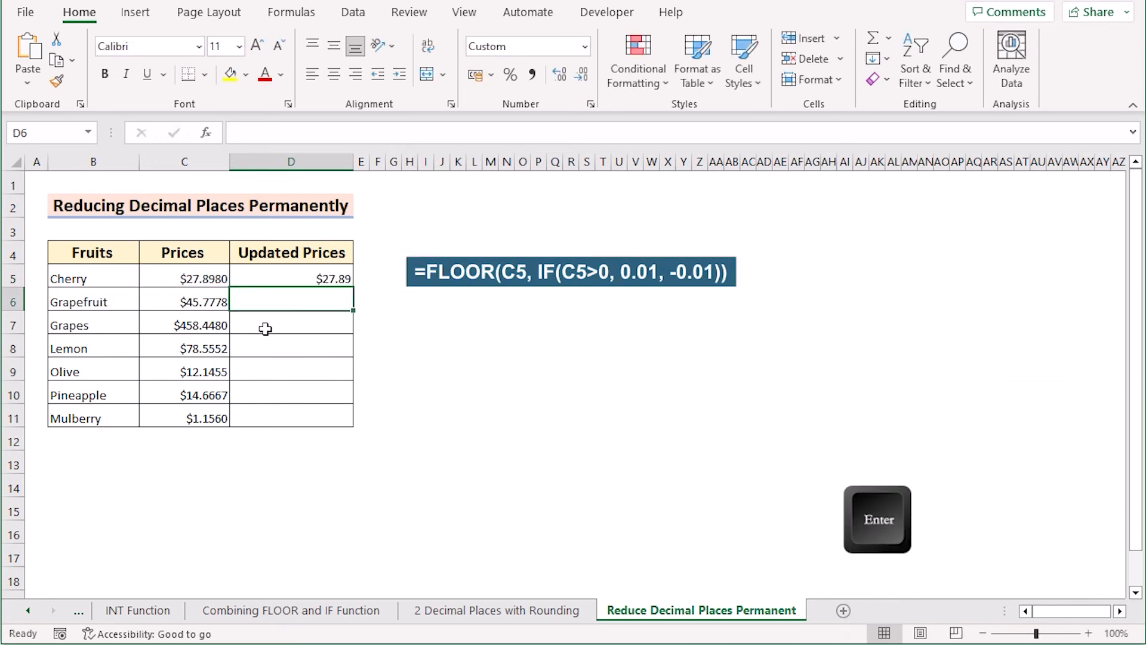
Compare the contents of D5 and C5, and fill the D5 formula down through D11 on the Reduce Decimal Places Permanent sheet
{"action": "left_click", "coordinate": [281, 274]}
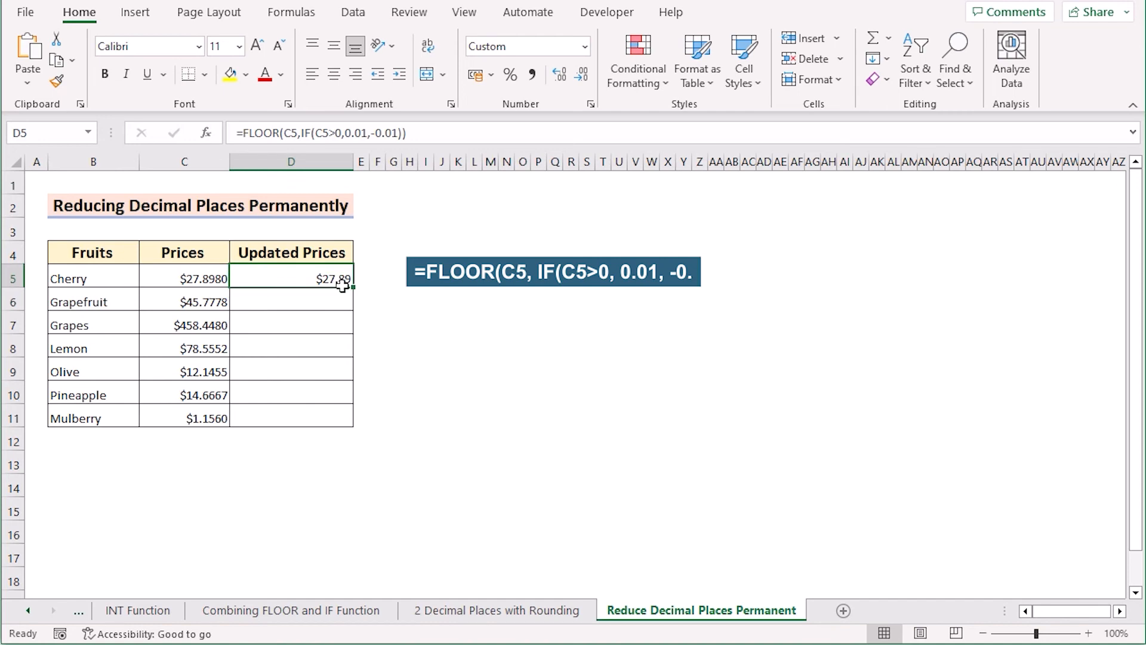
{"action": "left_click", "coordinate": [163, 280]}
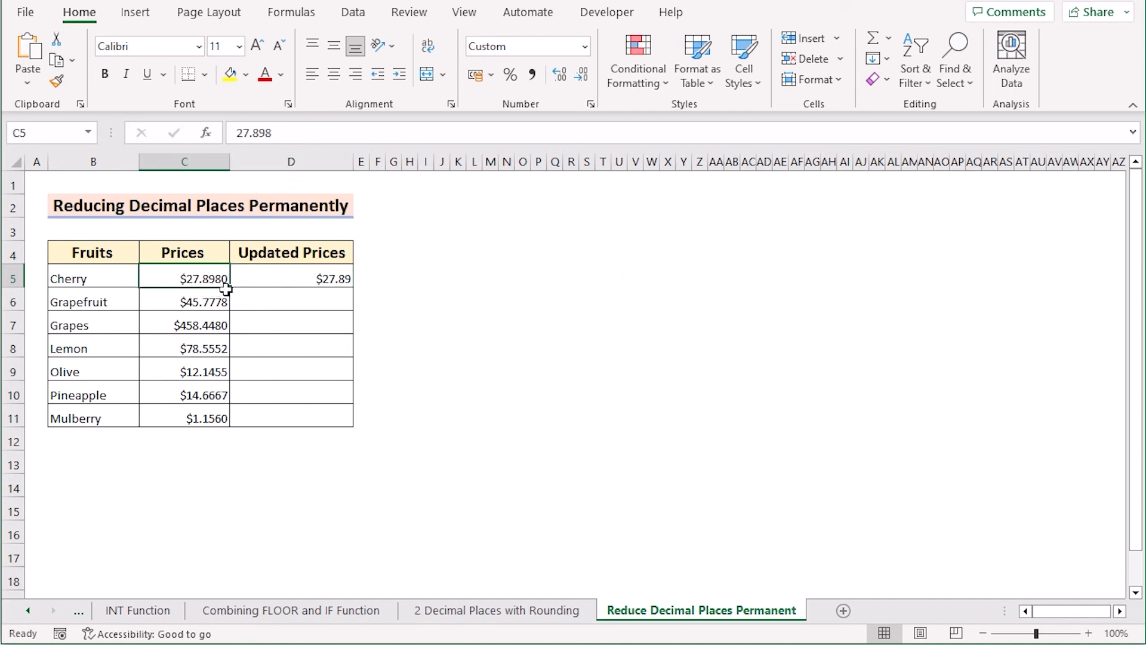
{"action": "left_click", "coordinate": [261, 279]}
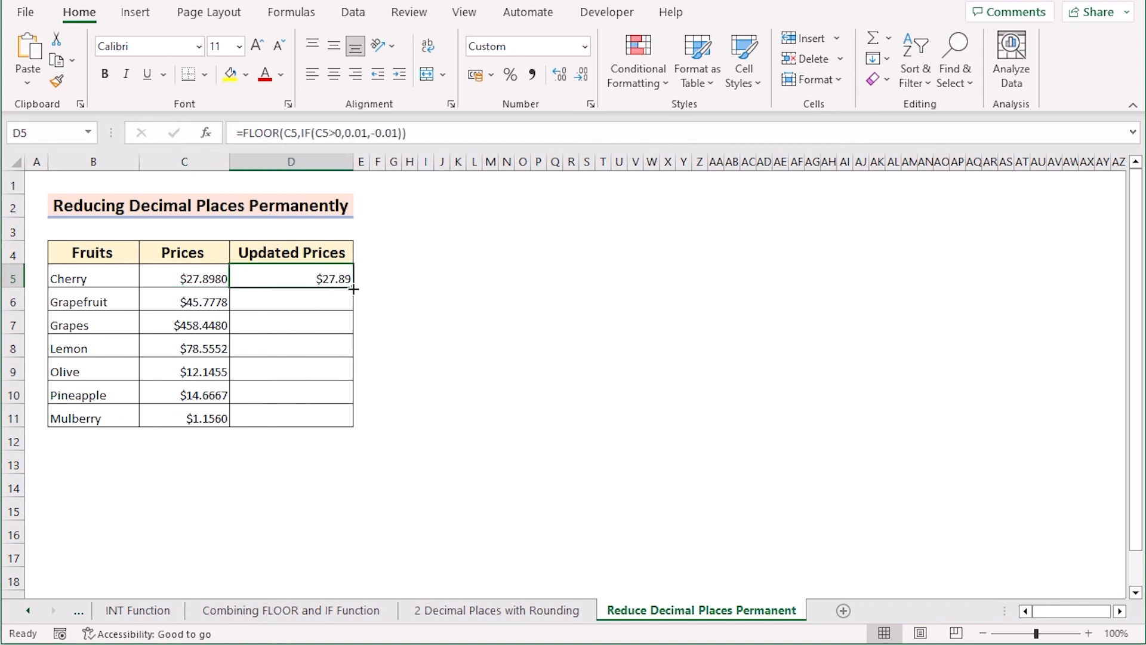
{"action": "left_click_drag", "start_coordinate": [354, 289], "coordinate": [346, 419]}
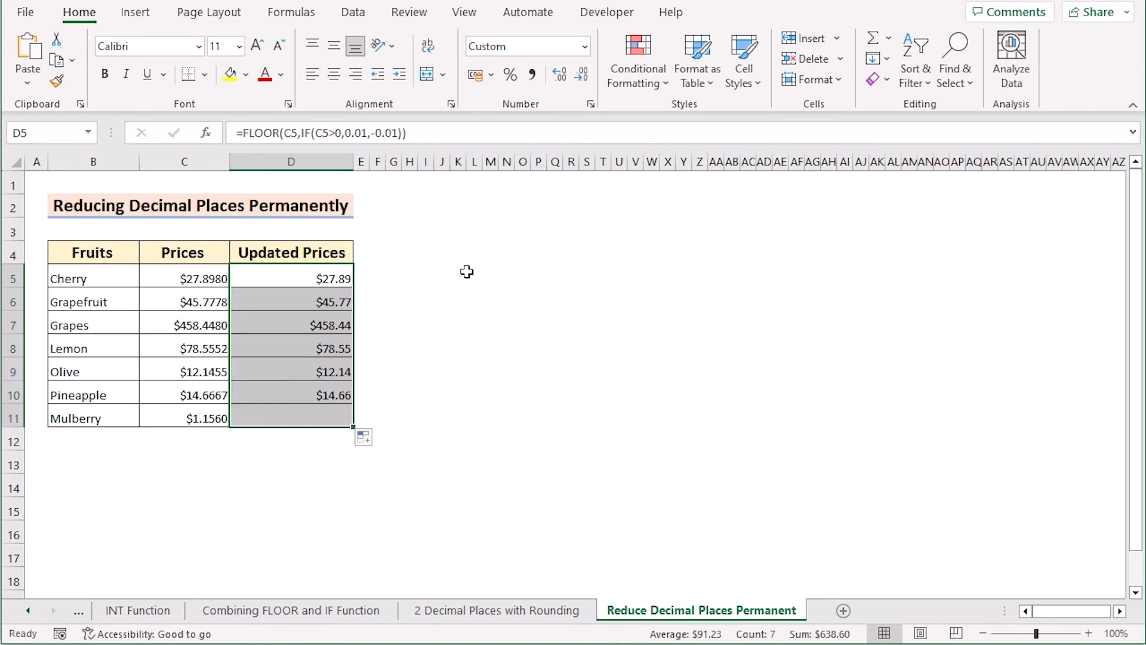